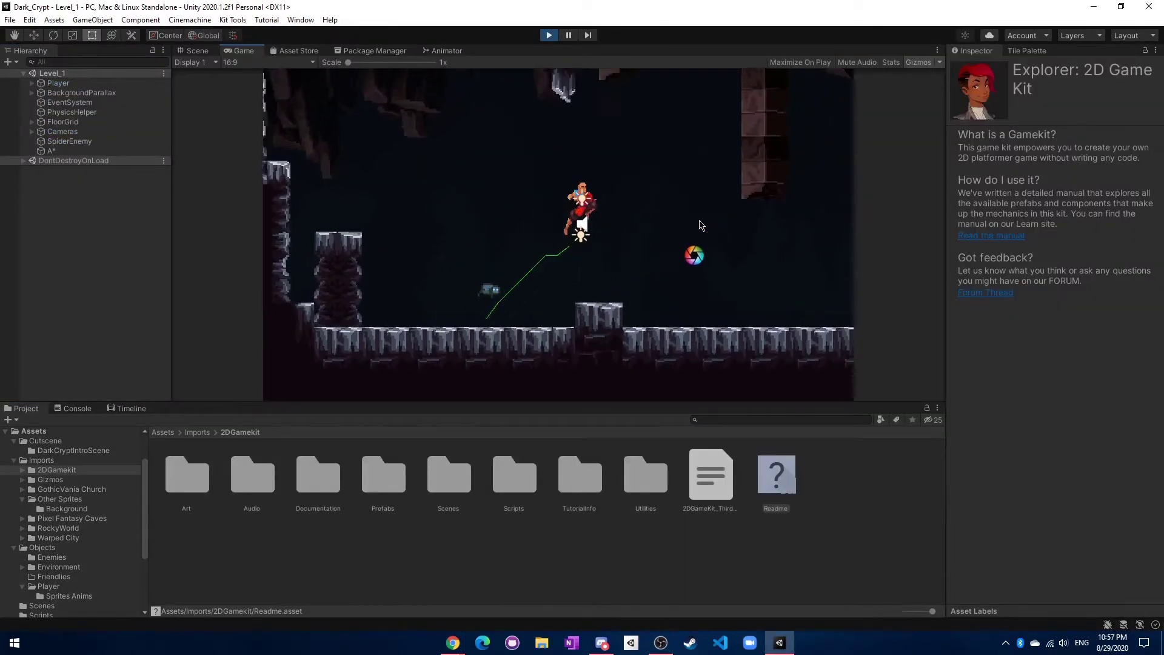
Run and jump the player back and forth across the cave floor to test how the spider enemy follows
key(d)
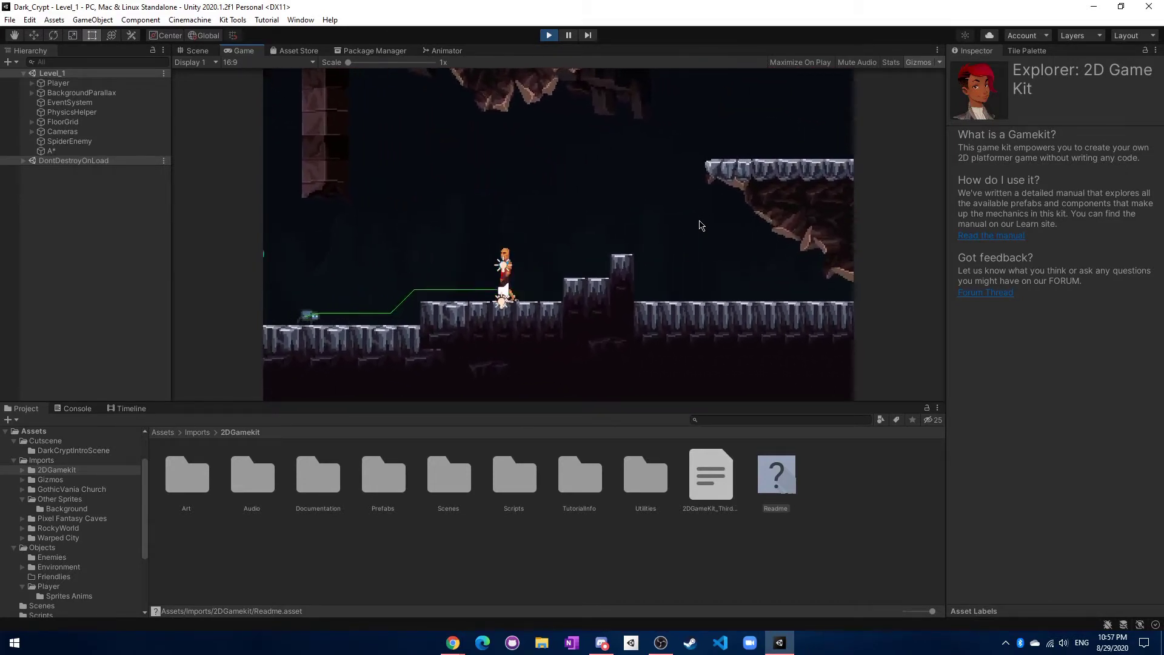
key(d)
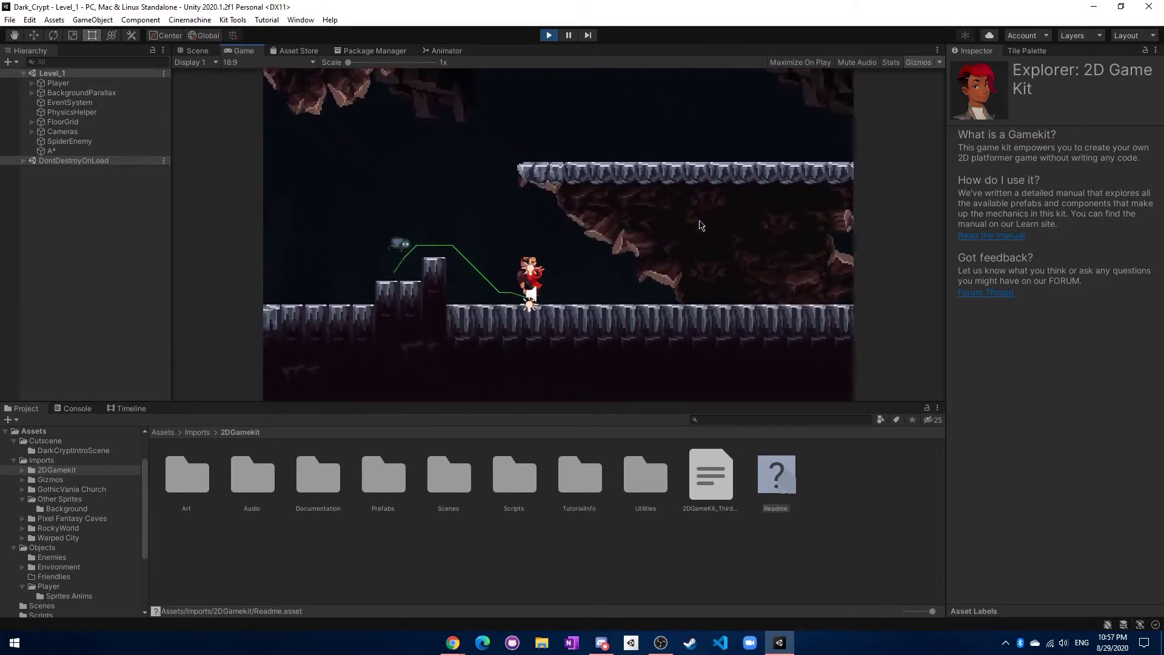
key(d)
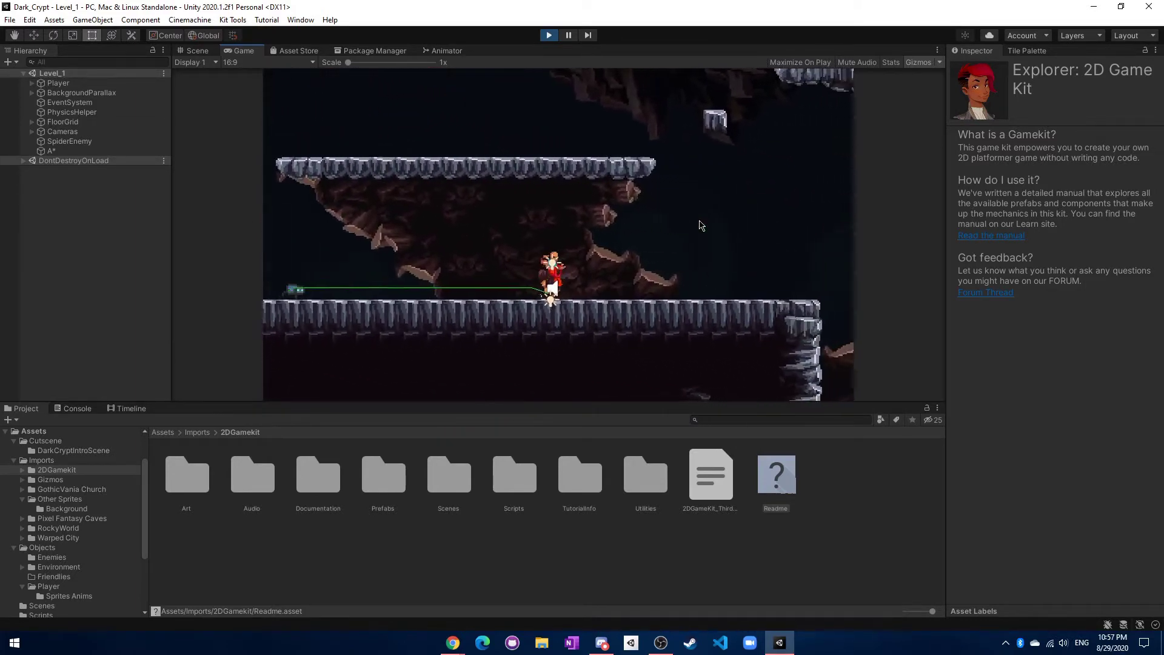
key(a)
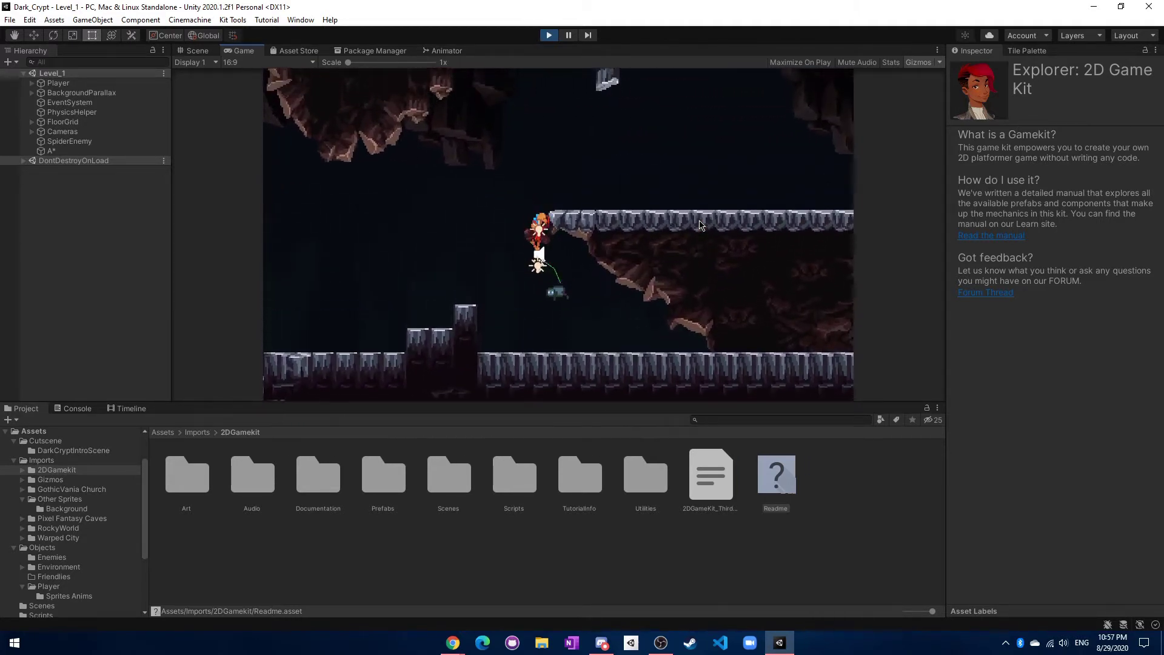
key(a)
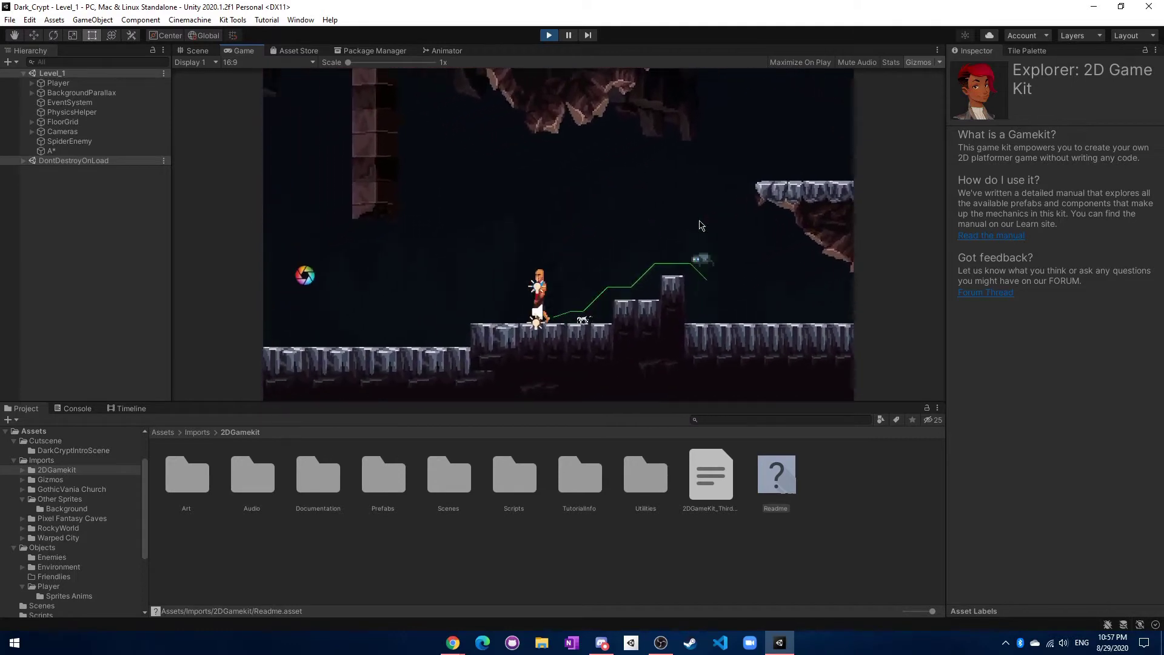
key(a)
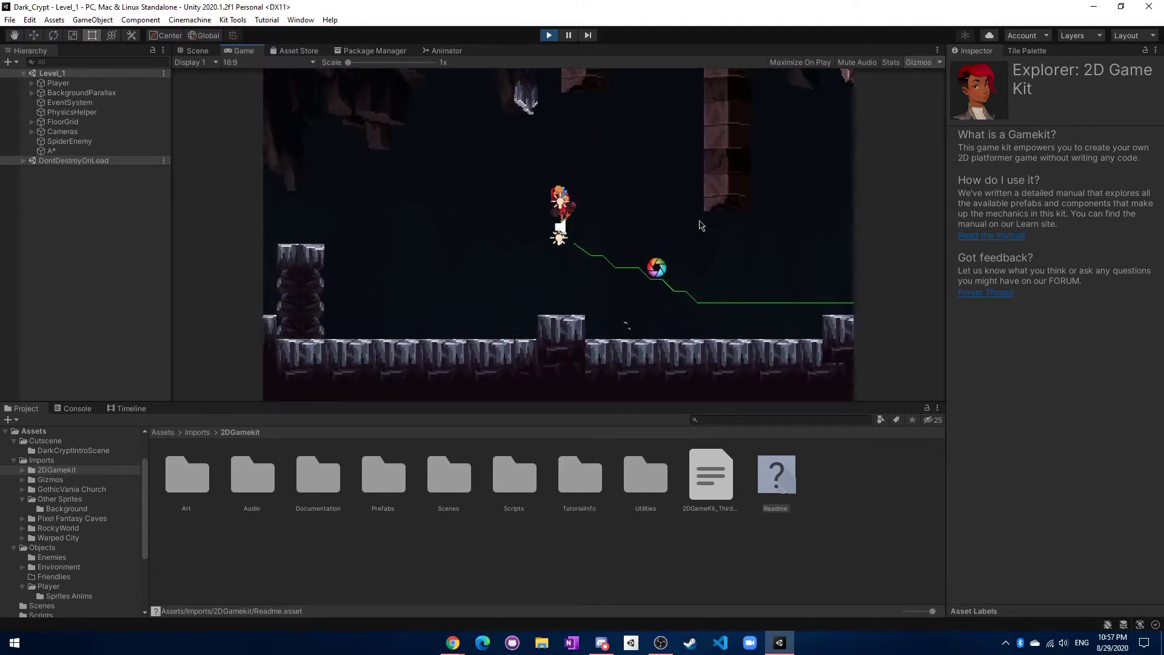
key(a)
key(space)
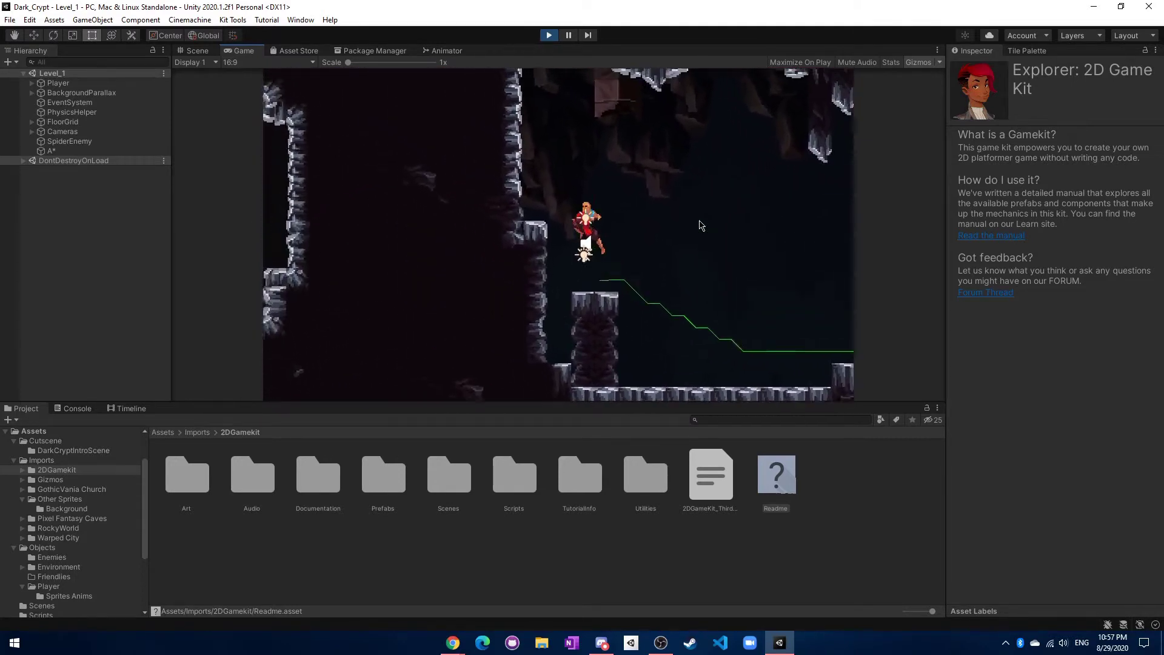
key(space)
key(d)
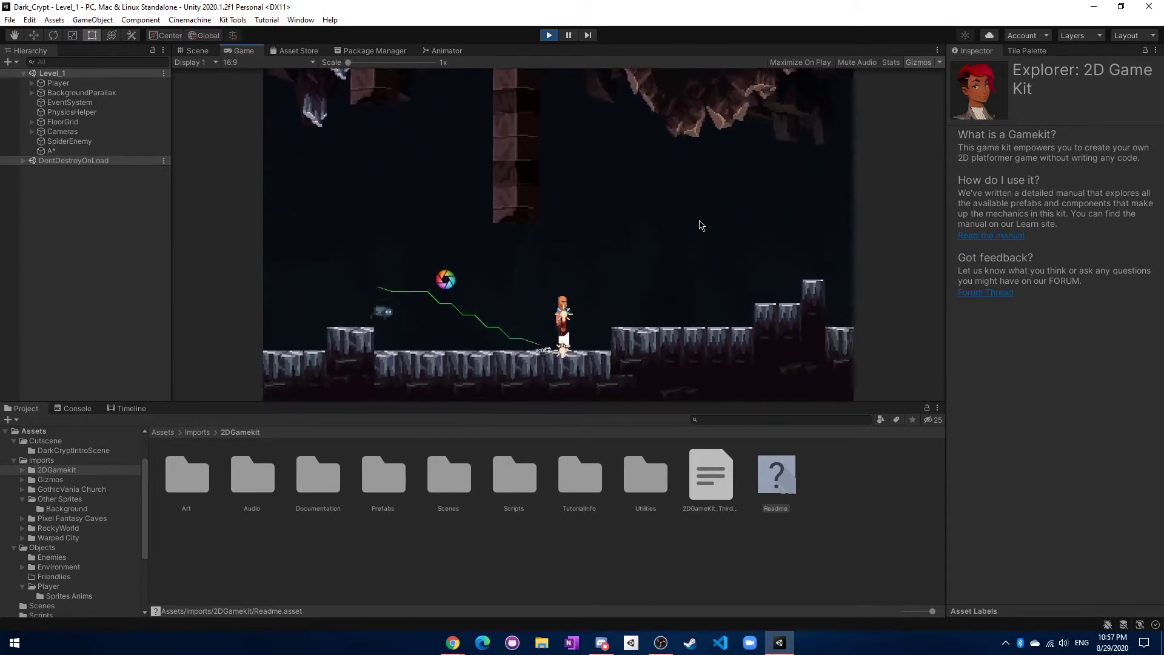
key(d)
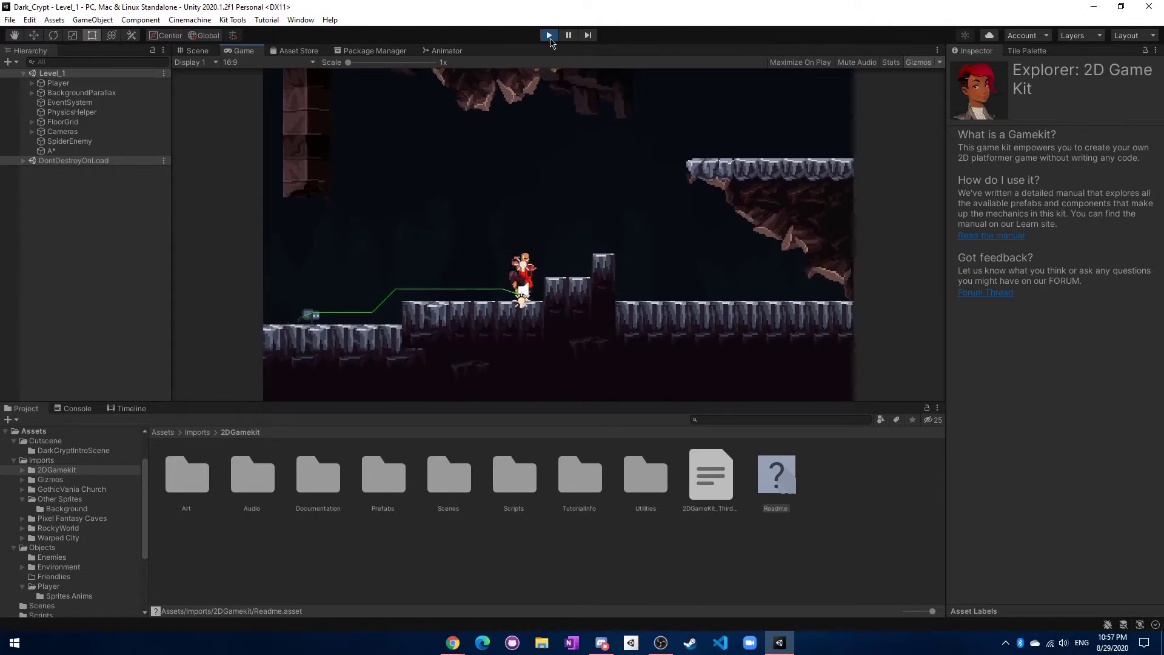
Inspect the Enemy AI script settings of the SpiderEnemy object
click(69, 141)
scroll(1000, 381, down, 5)
scroll(1000, 380, down, 4)
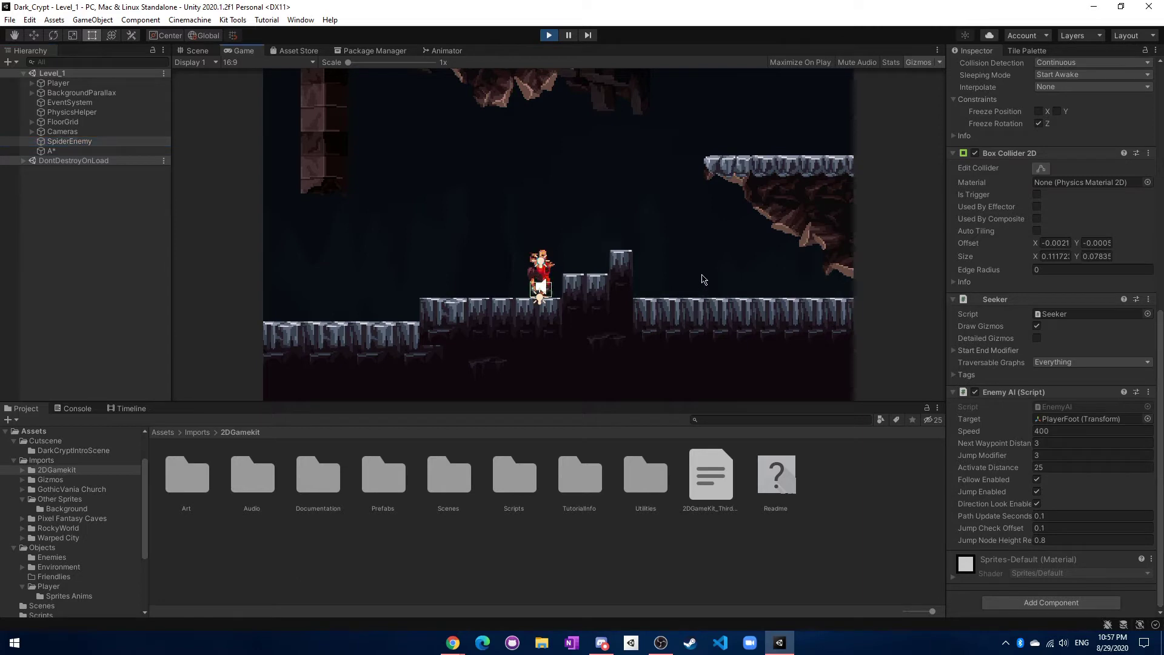
Run the player away from the spider, over the floor gaps and up onto the raised rock ledge, to test the chase distance
key(d)
key(space)
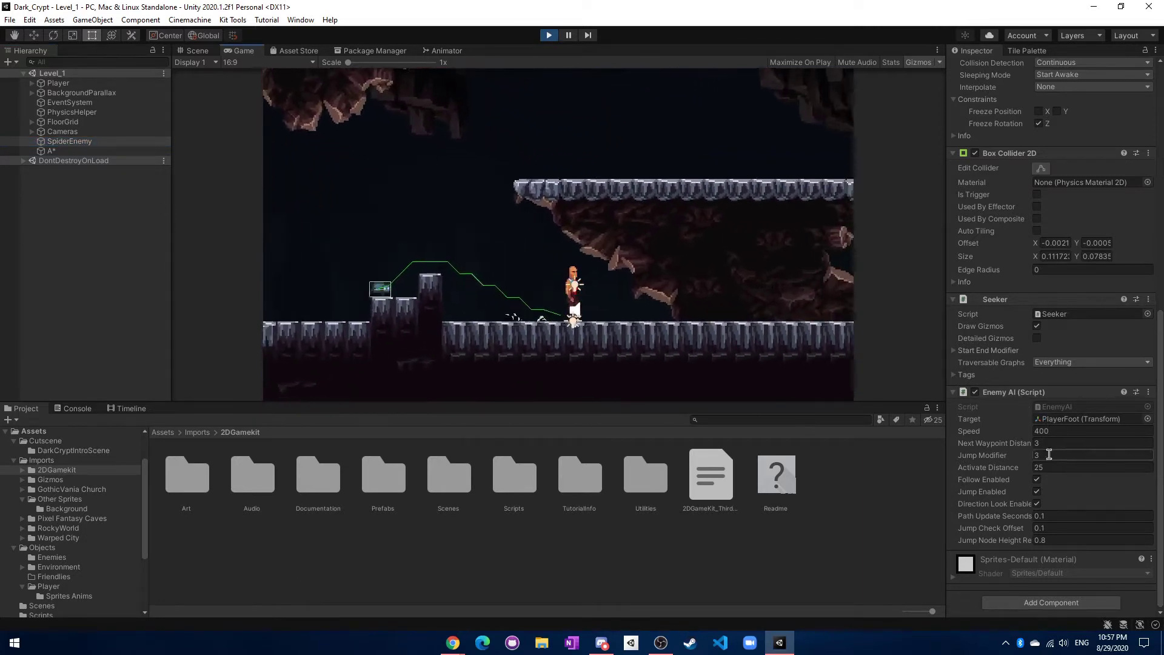
key(d)
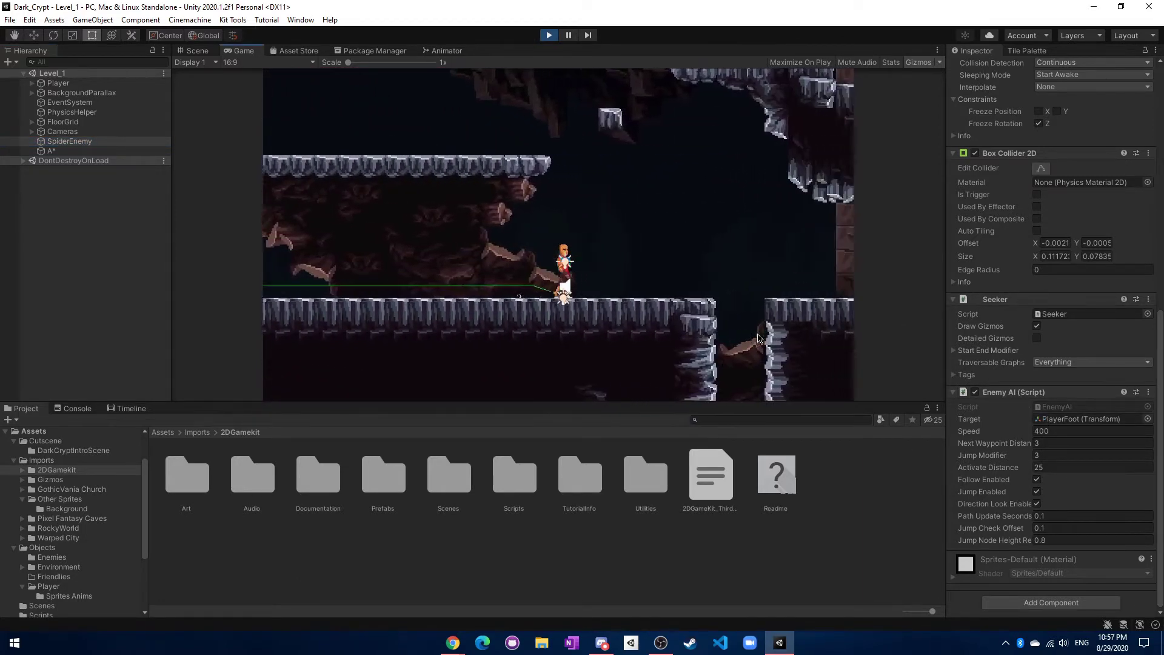
key(d)
key(space)
key(d)
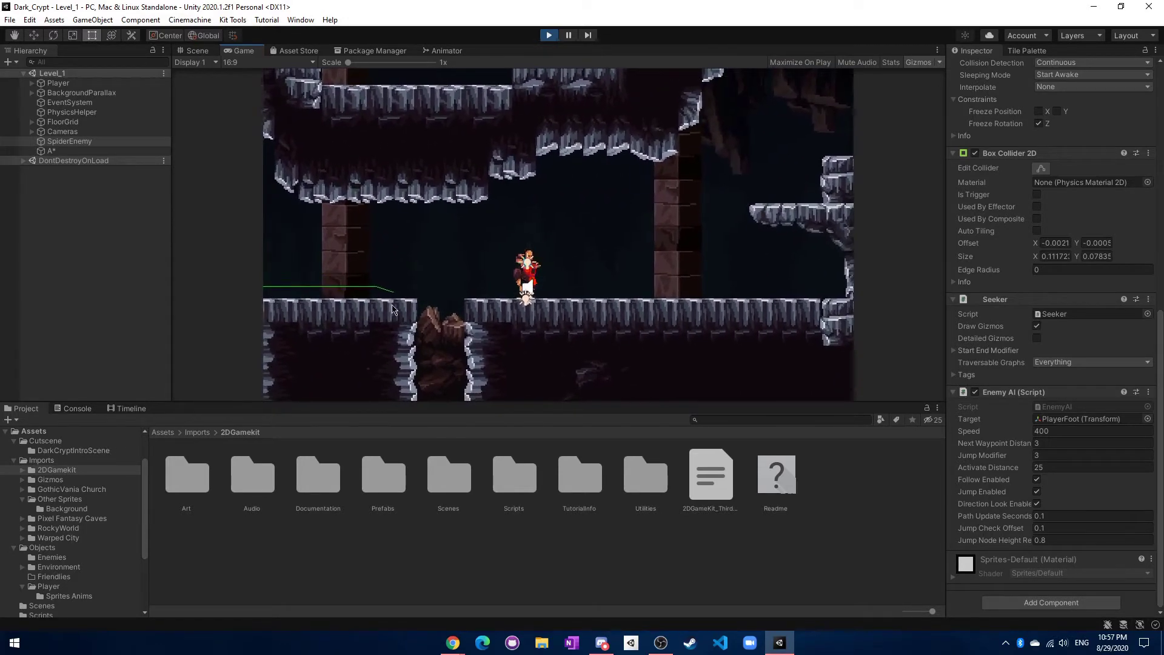
key(d)
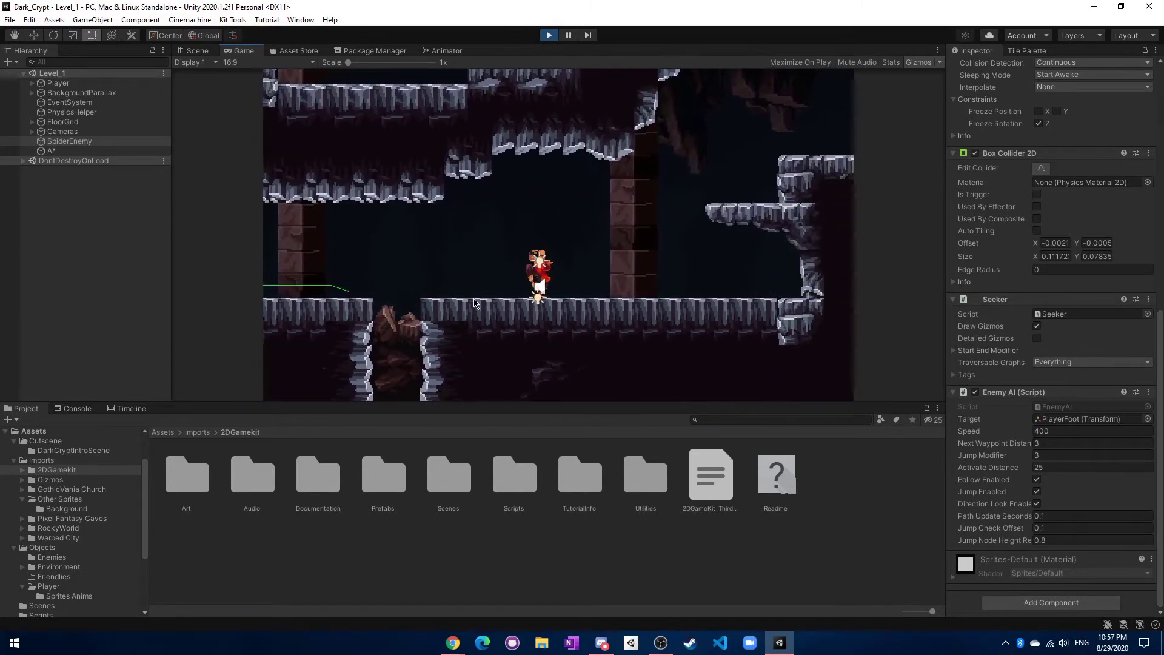
key(d)
key(space)
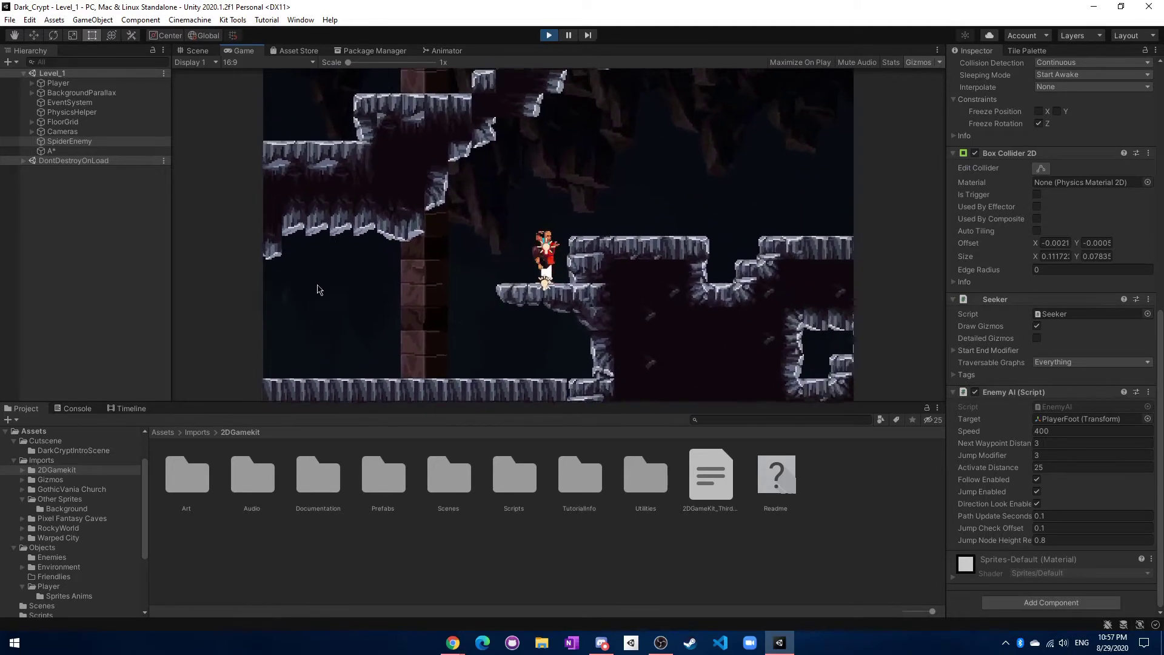
key(d)
key(space)
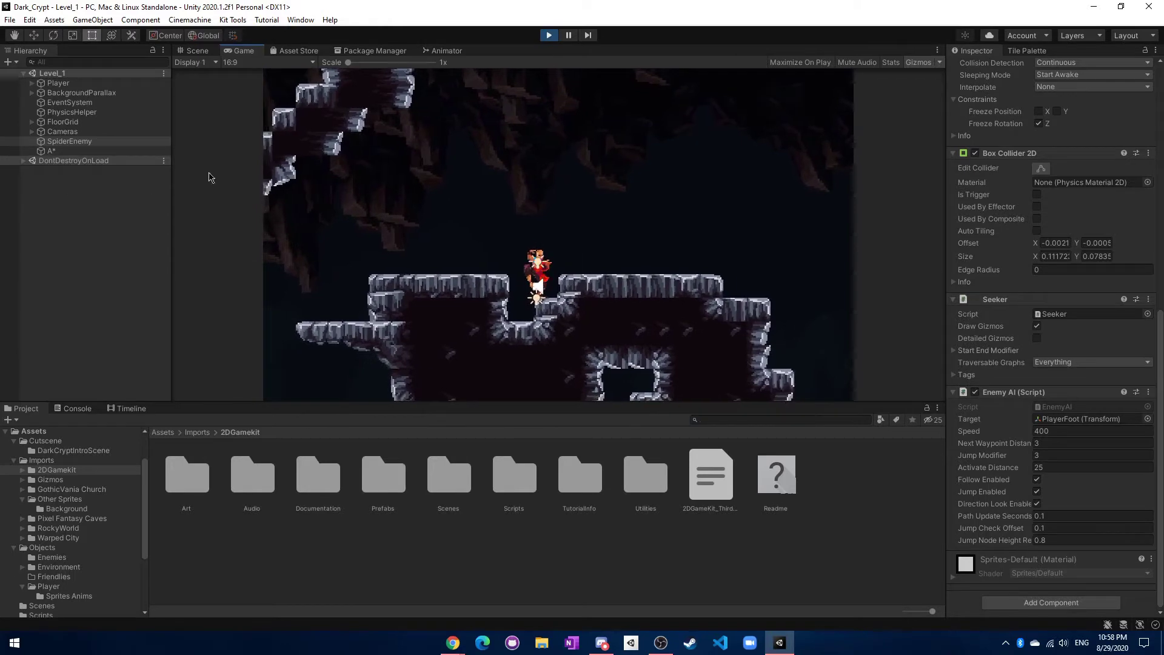
Display the A* object's Pathfinder grid graph over the level in the Scene view
click(195, 51)
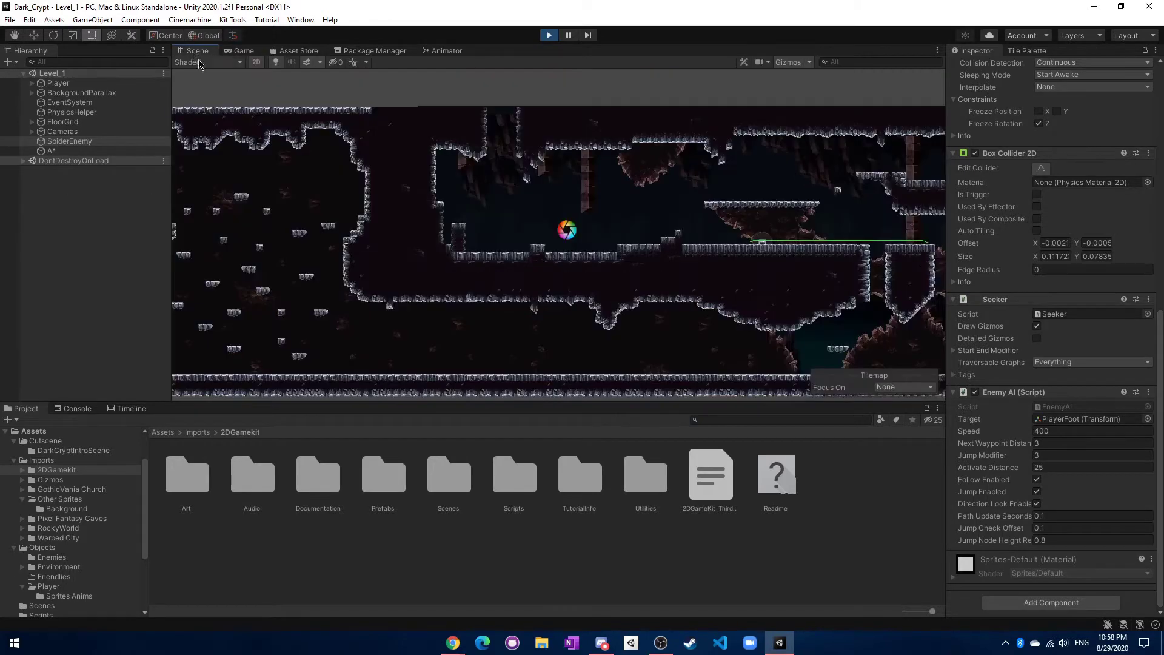
scroll(750, 218, up, 3)
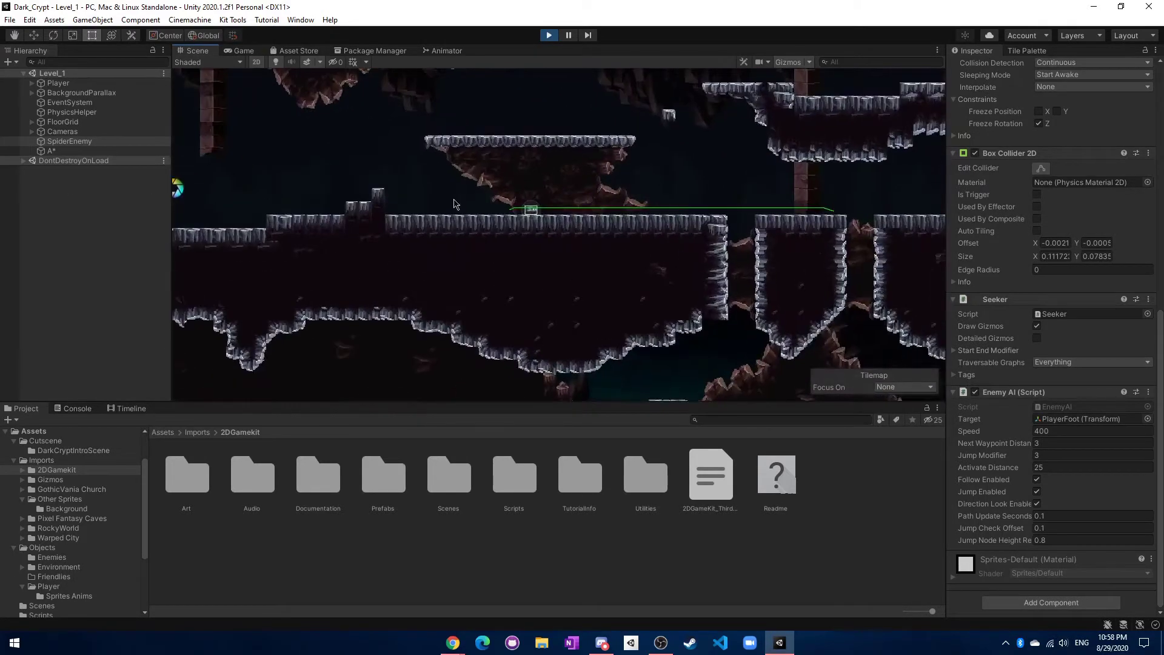
click(51, 151)
click(990, 173)
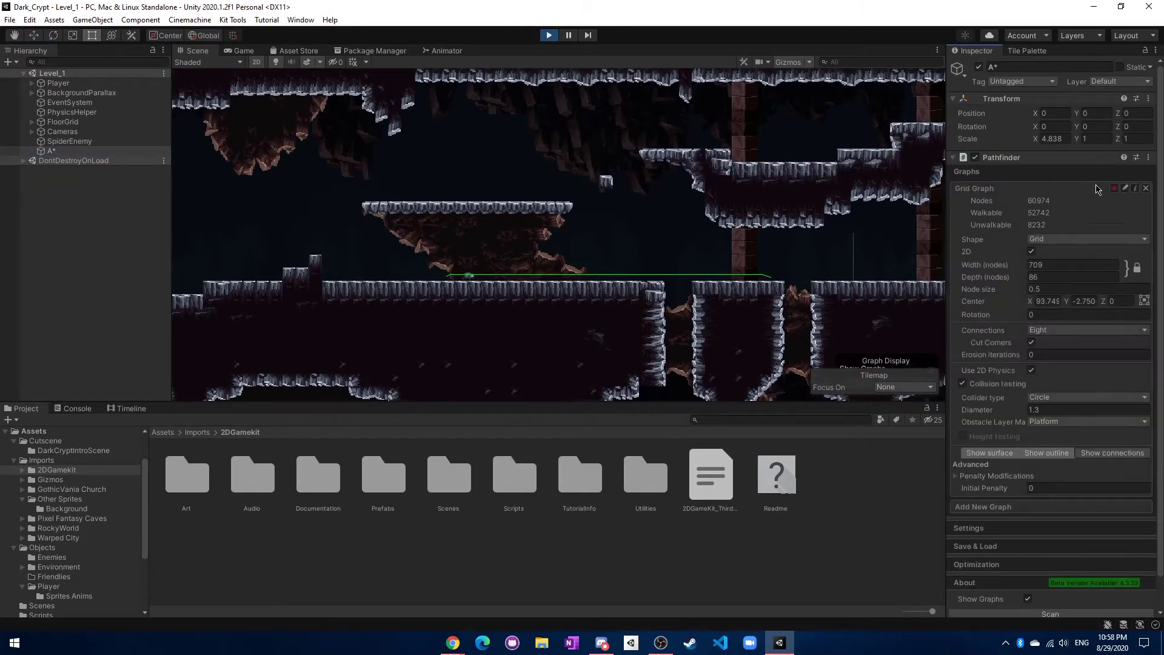
click(1113, 189)
Examine the grid graph's walkable and blocked nodes across the whole level and along the spider's path
scroll(441, 268, up, 5)
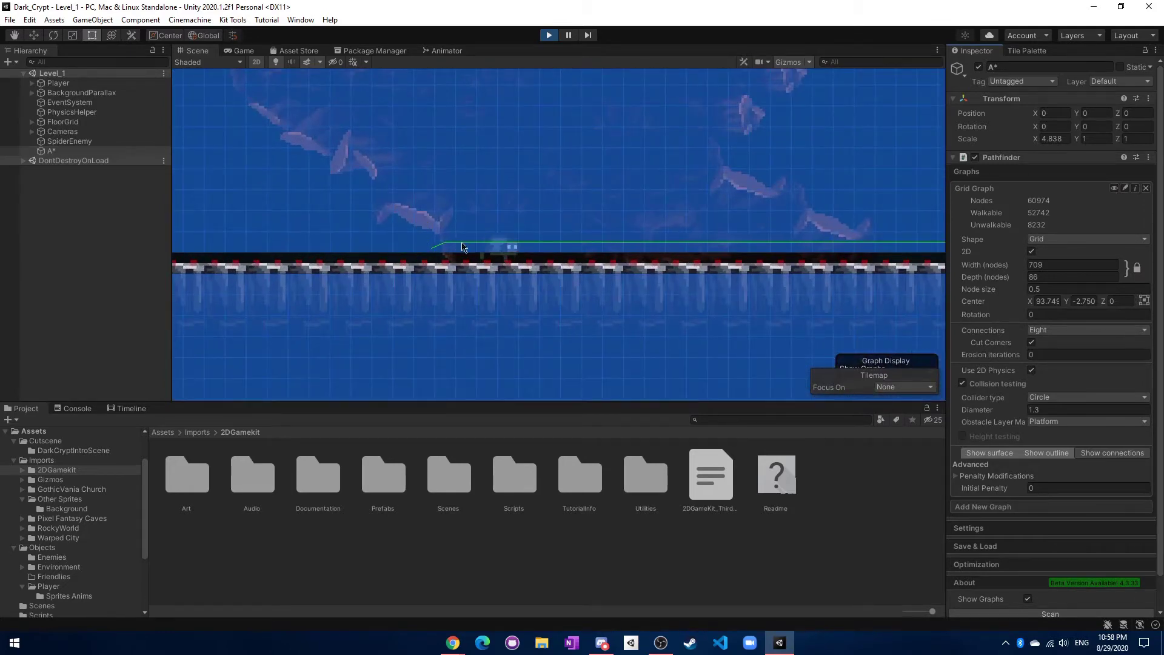
key(Right)
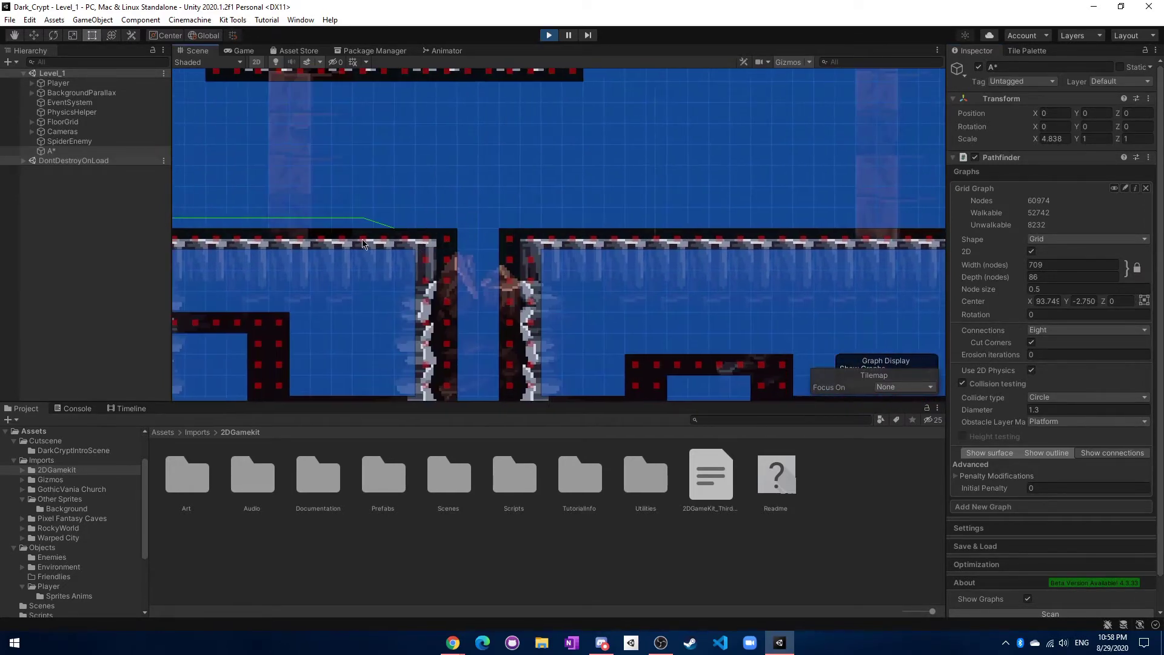
scroll(380, 219, down, 5)
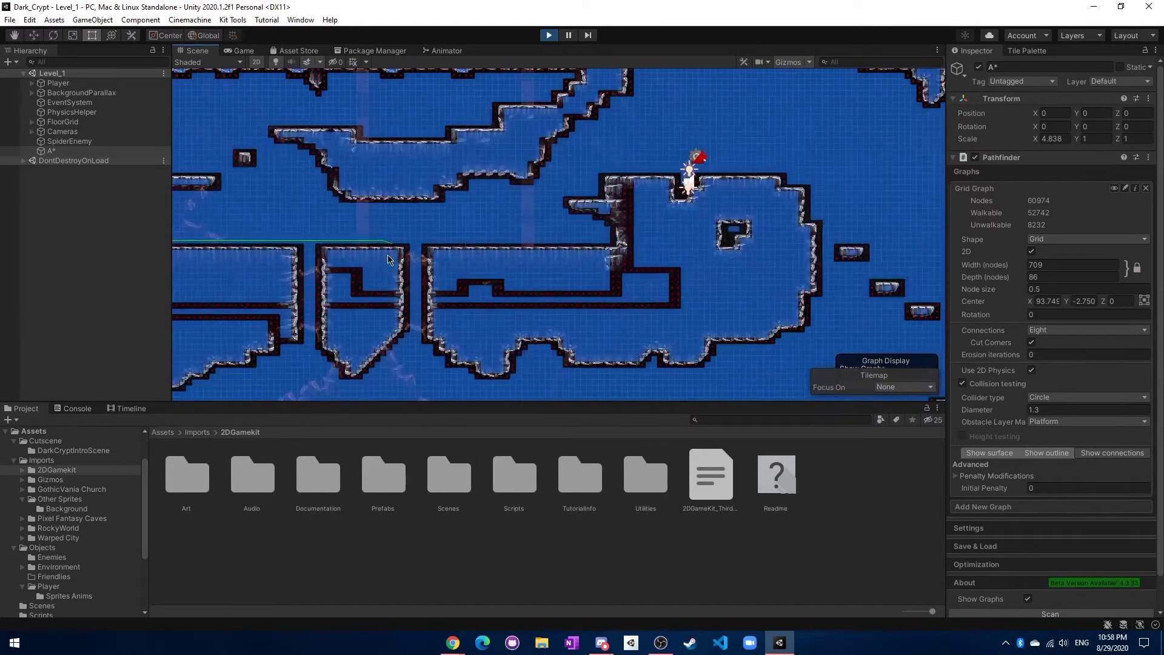
scroll(385, 246, down, 5)
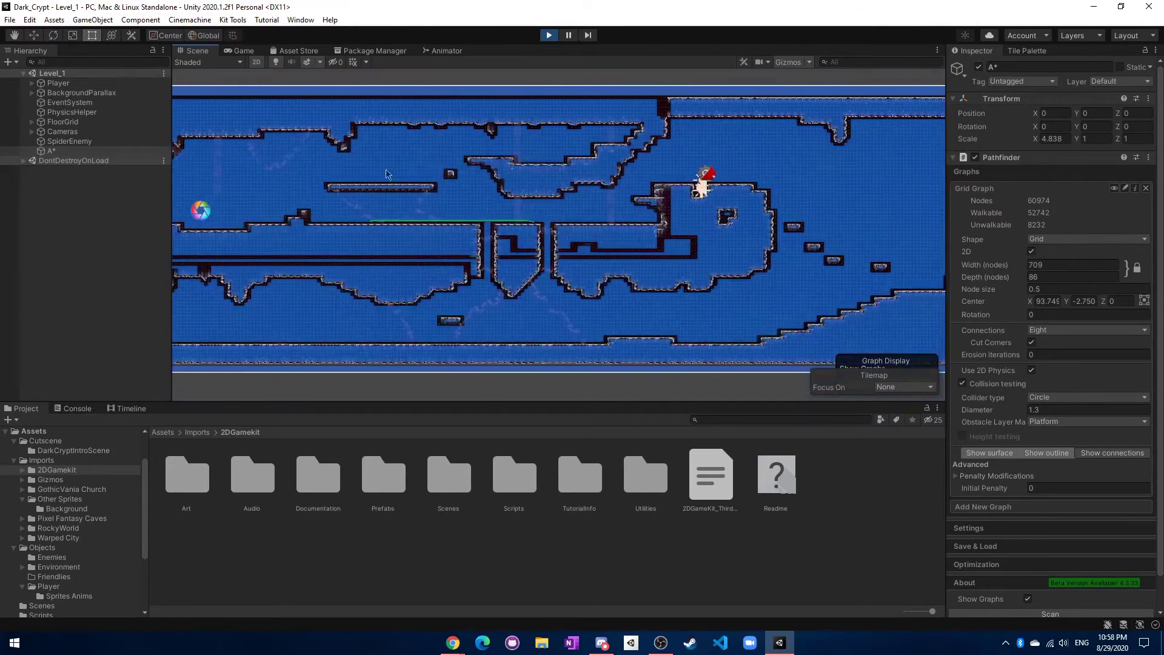
scroll(375, 269, down, 3)
middle_drag(635, 251, 513, 217)
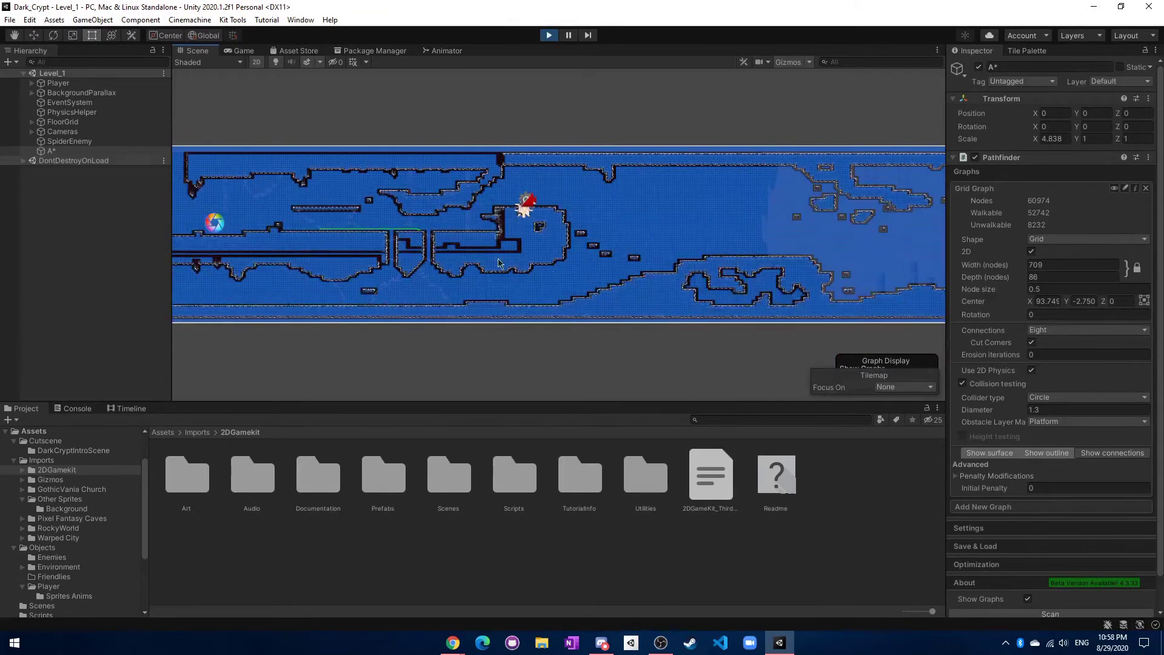
middle_drag(770, 218, 405, 185)
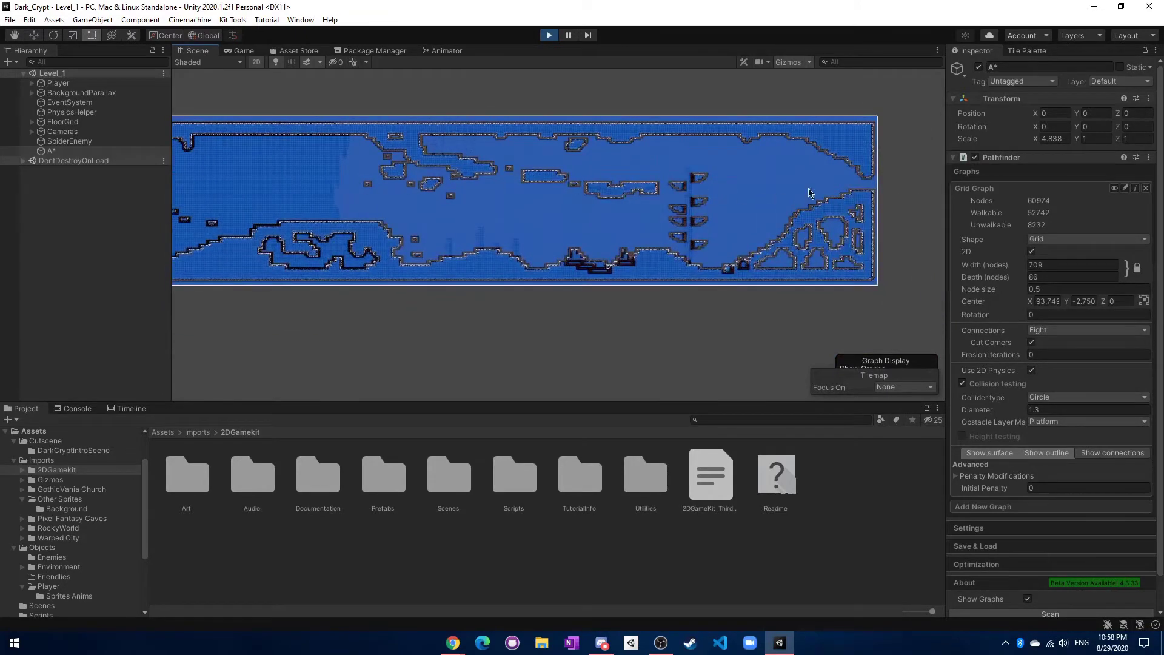
middle_drag(870, 190, 320, 206)
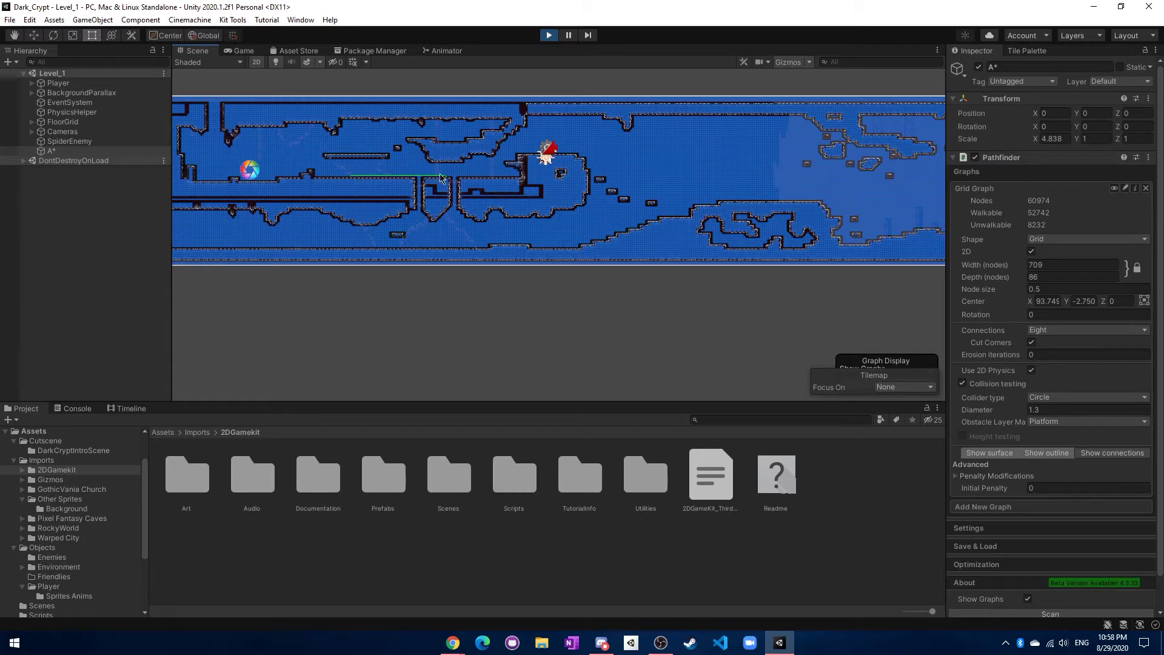
scroll(502, 177, up, 3)
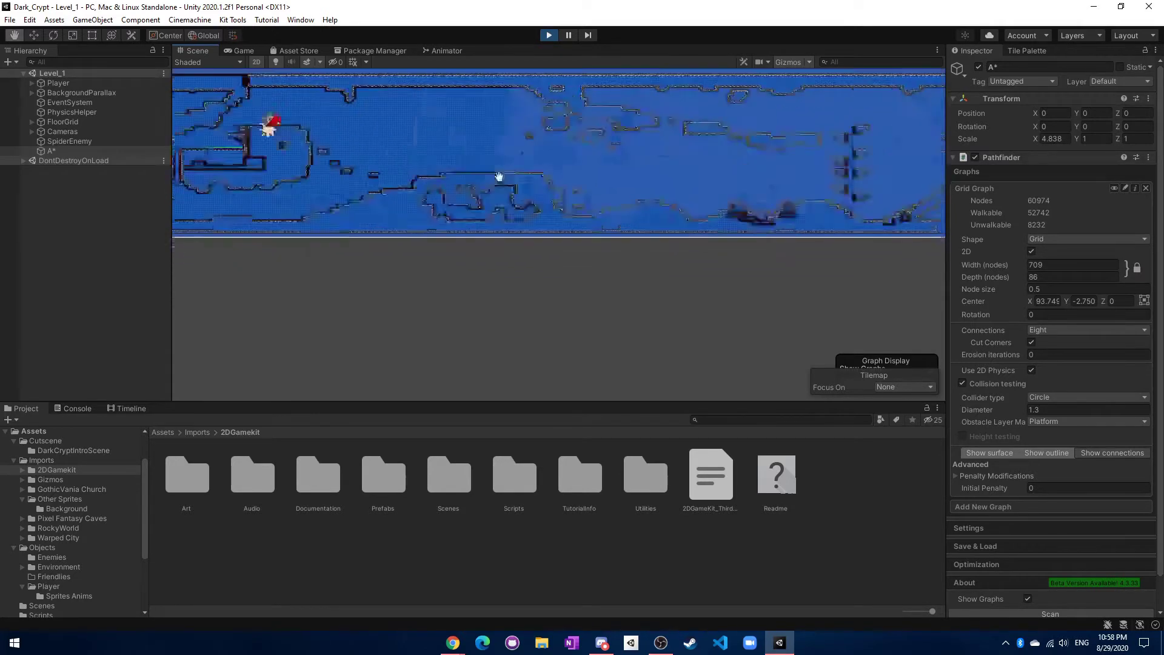
scroll(502, 237, up, 2)
scroll(502, 237, up, 2)
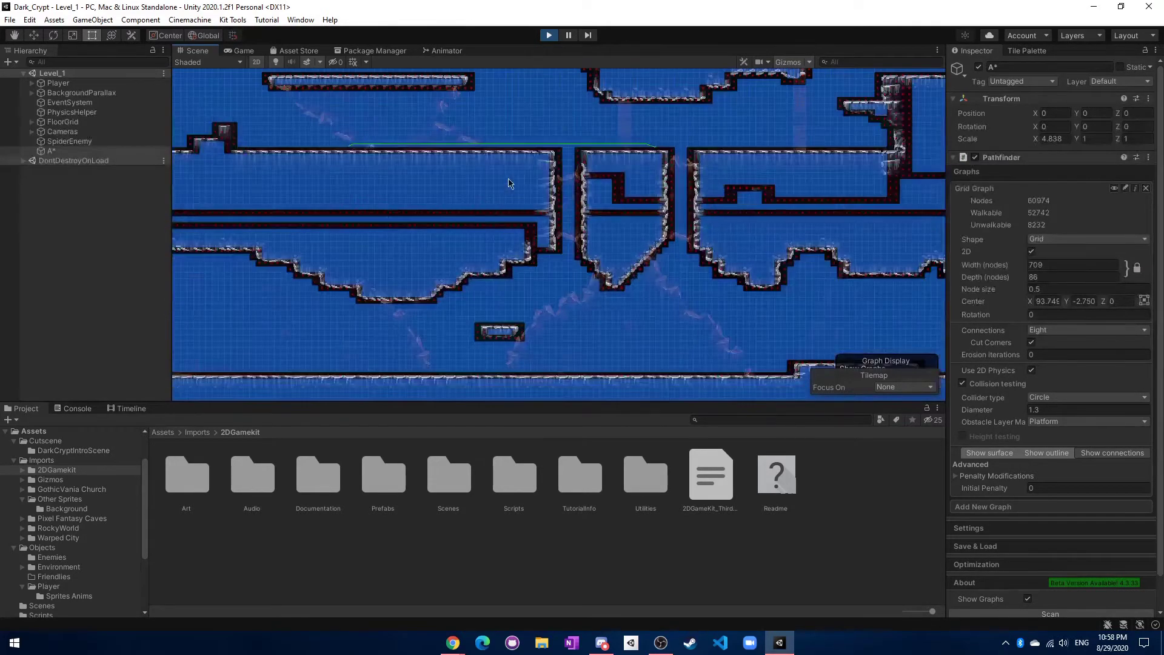
scroll(509, 184, up, 5)
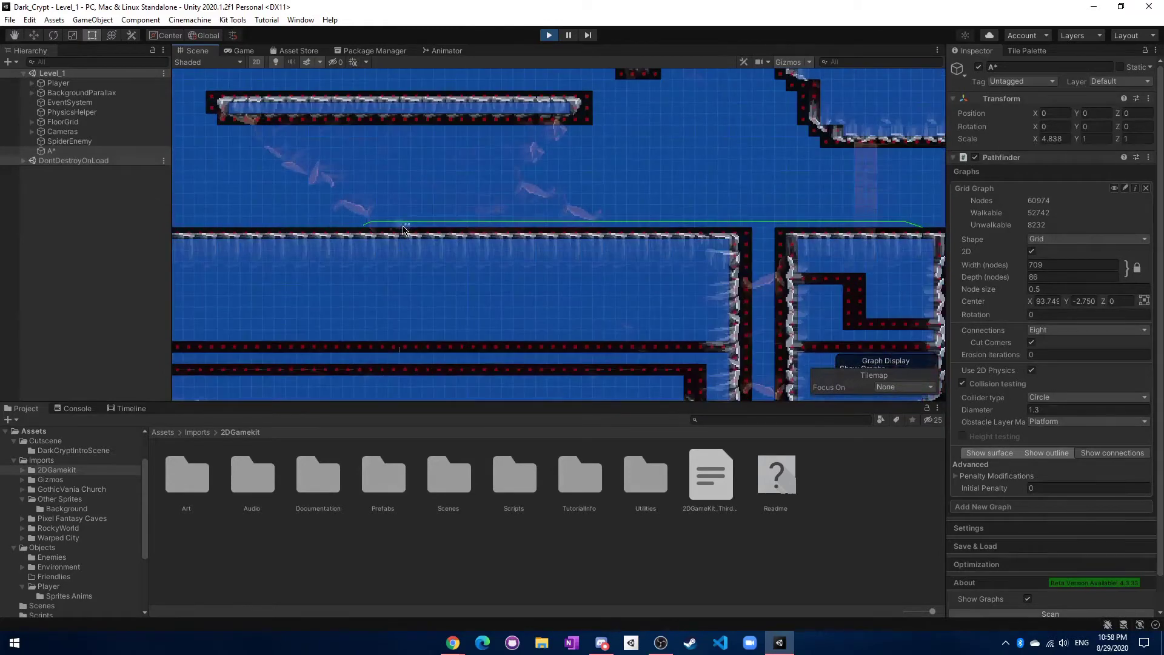
scroll(744, 241, up, 1)
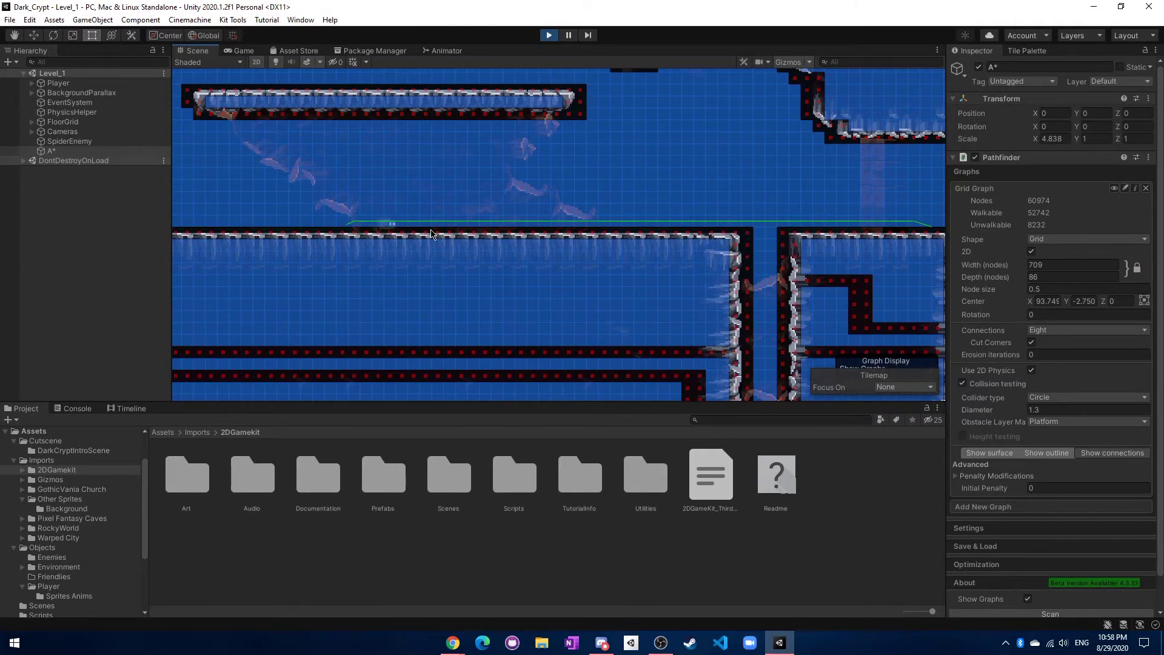
Show the SpiderEnemy's Enemy AI settings and widen the Inspector until the full property names are readable
click(69, 142)
scroll(1009, 441, down, 10)
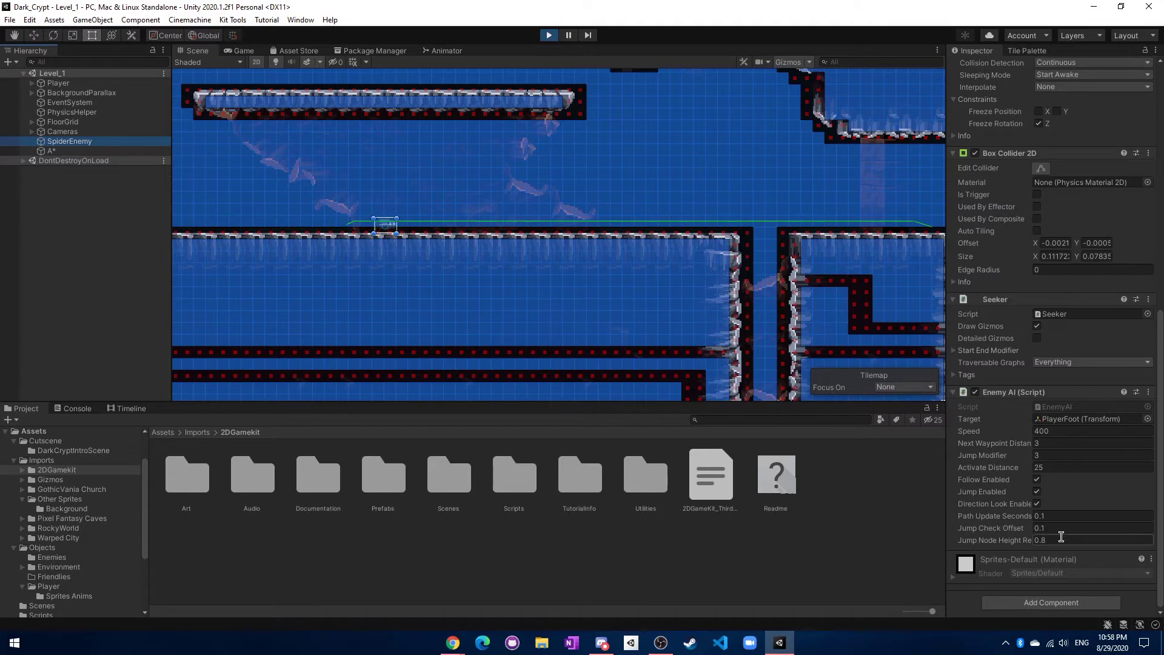
drag(951, 511, 832, 510)
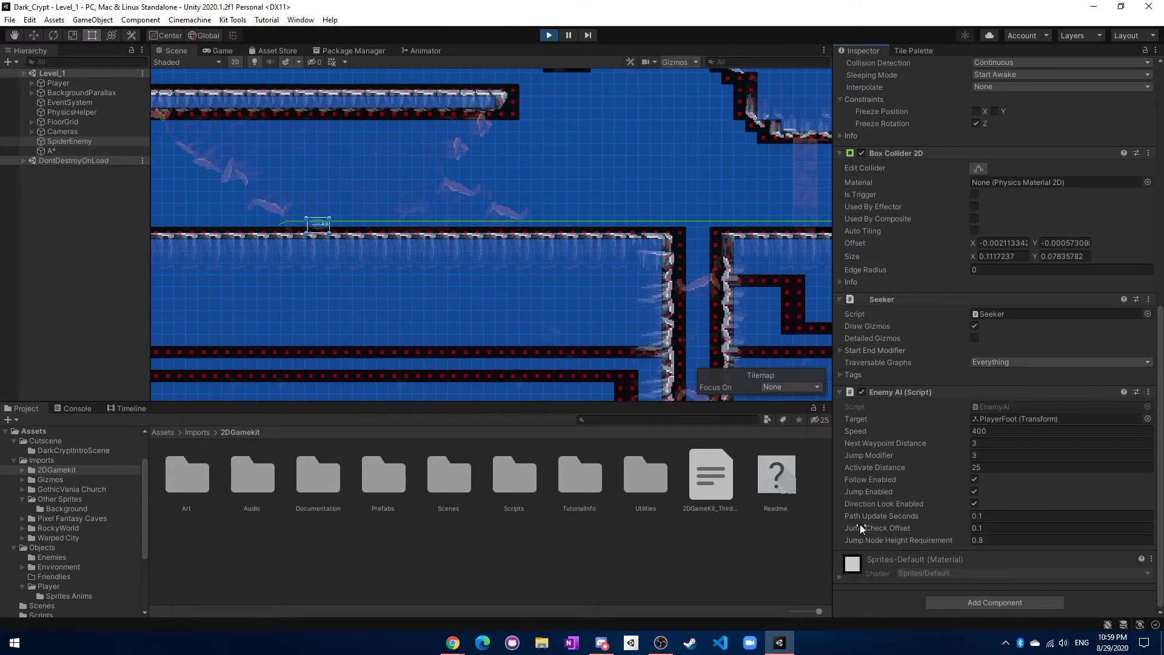
Return to the Game view and hide the A* object's grid graph overlay
click(222, 52)
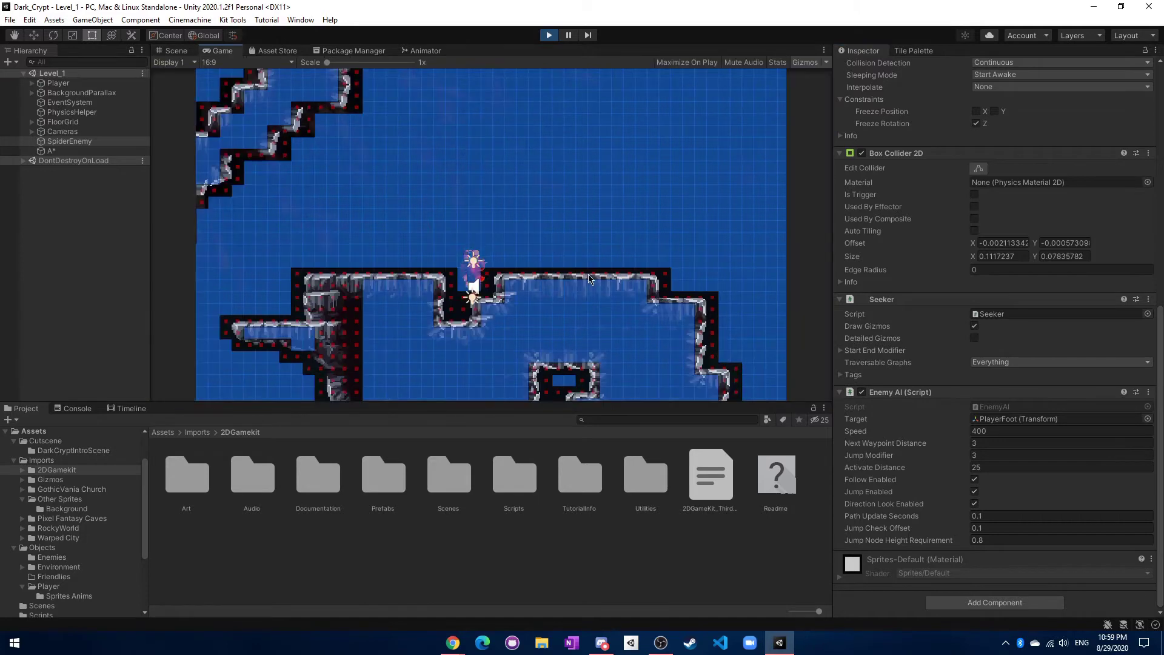
click(51, 151)
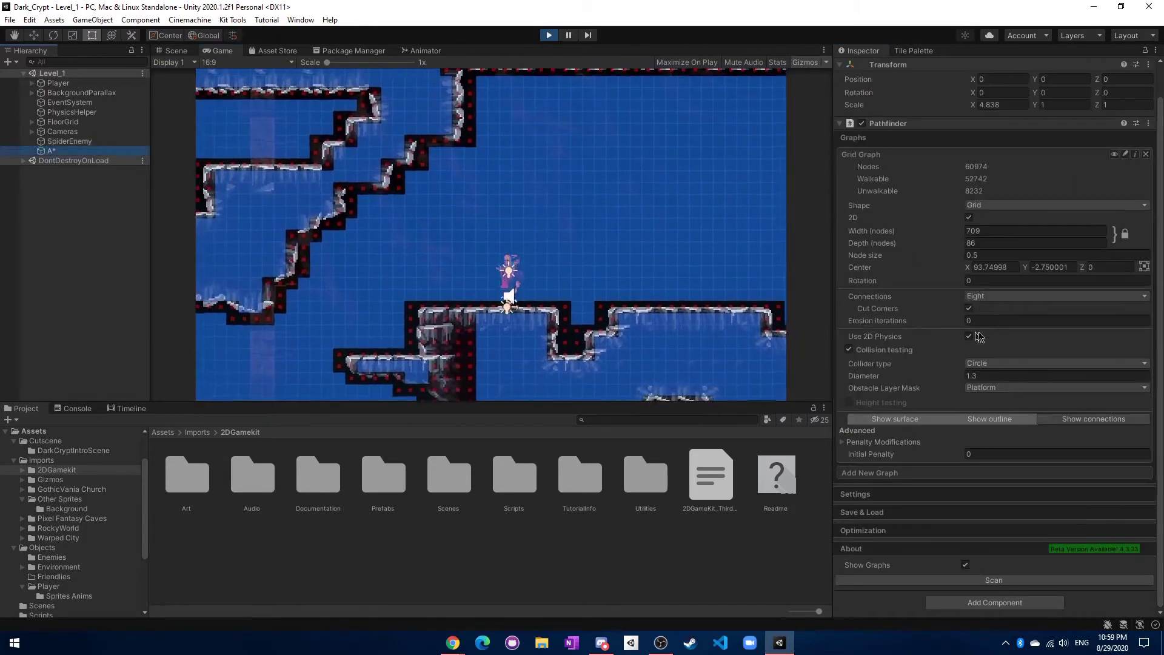
click(1115, 154)
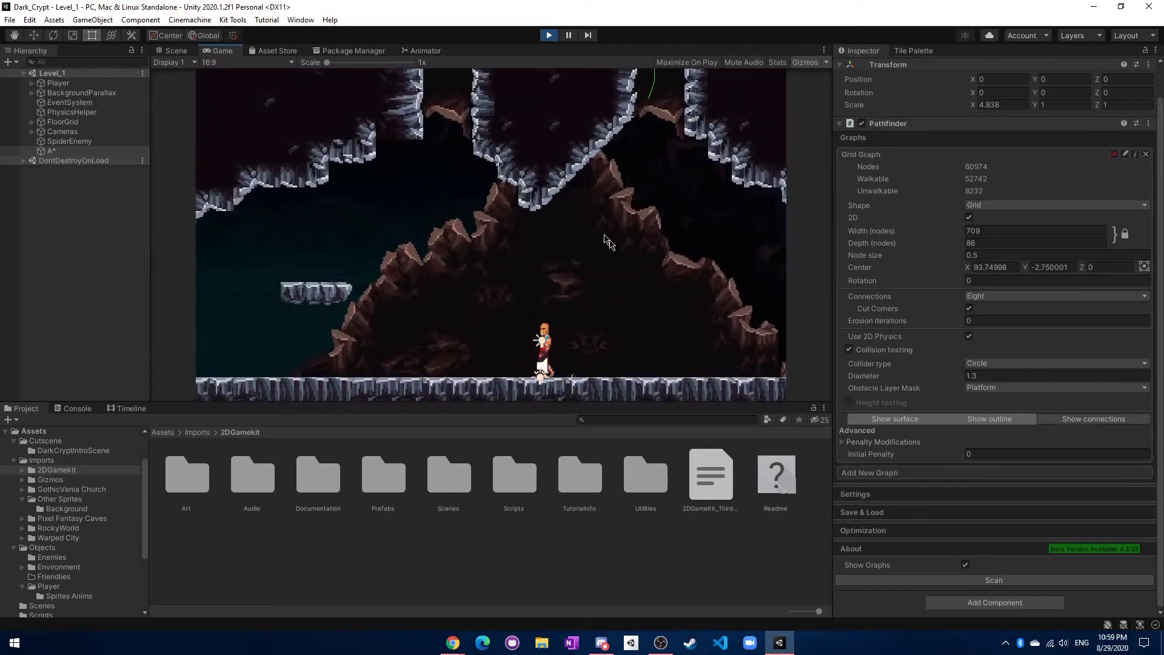
Restart Play mode and move the player from the level start over the stepped blocks with the spider chasing
click(549, 37)
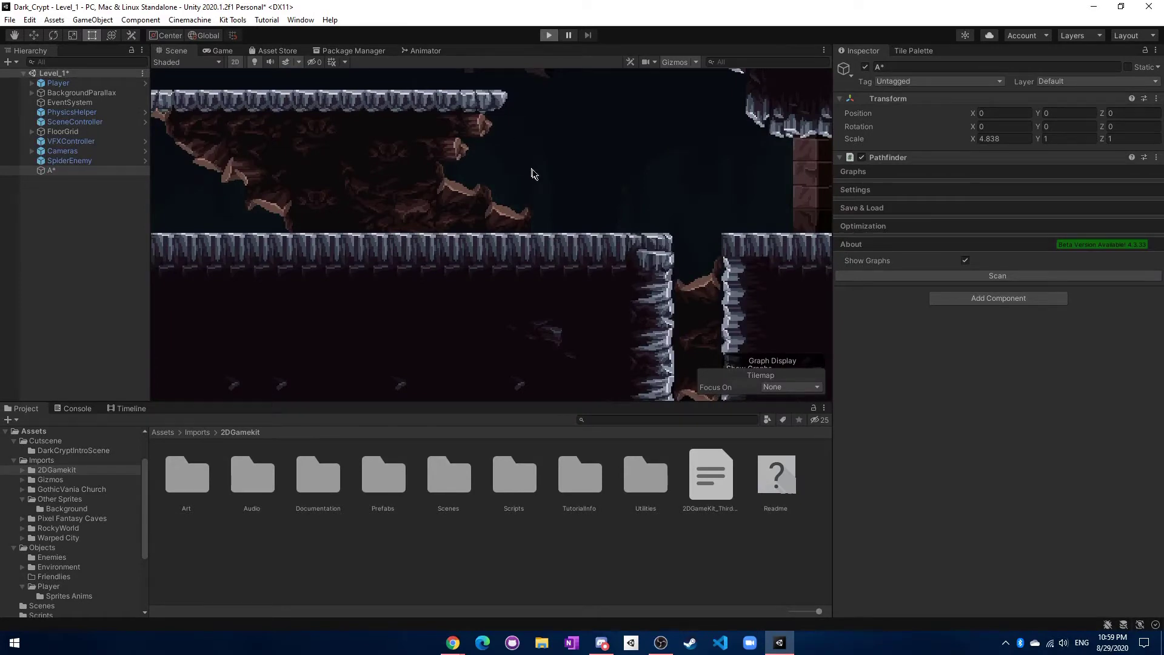
key(ctrl+p)
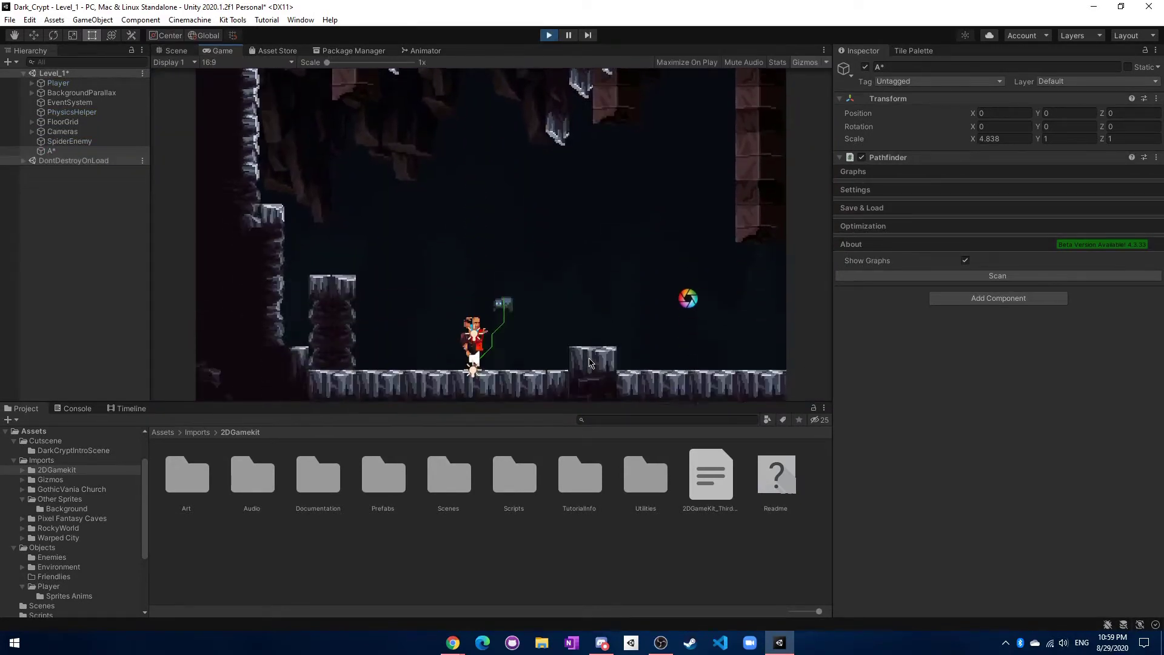
key(space)
key(d)
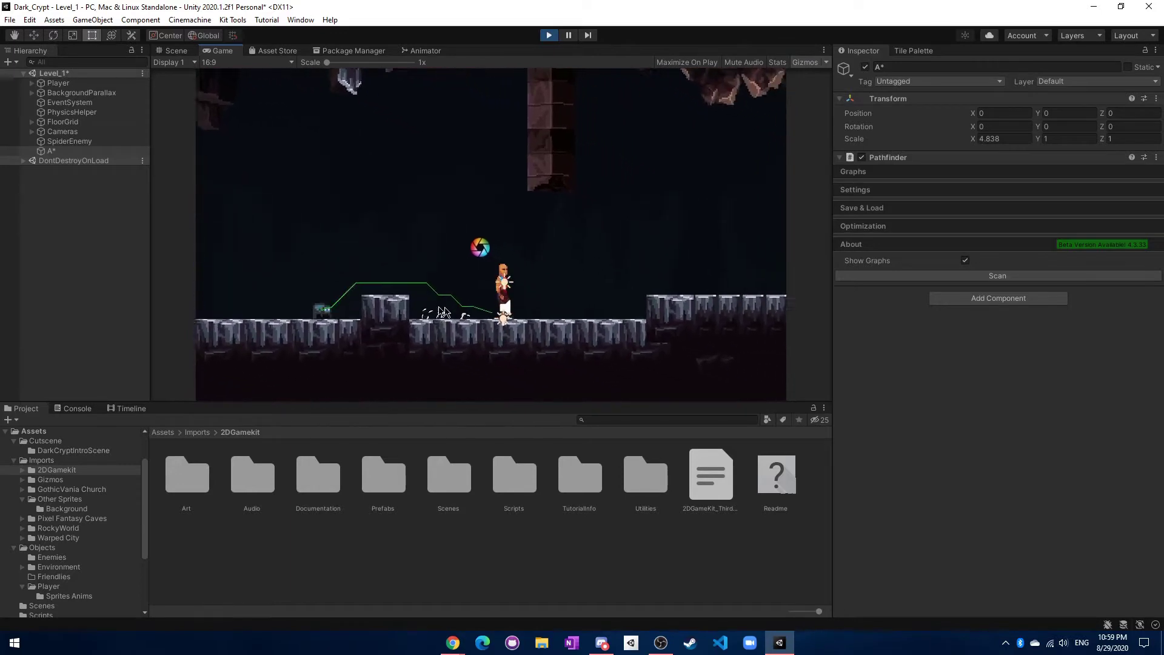
key(d)
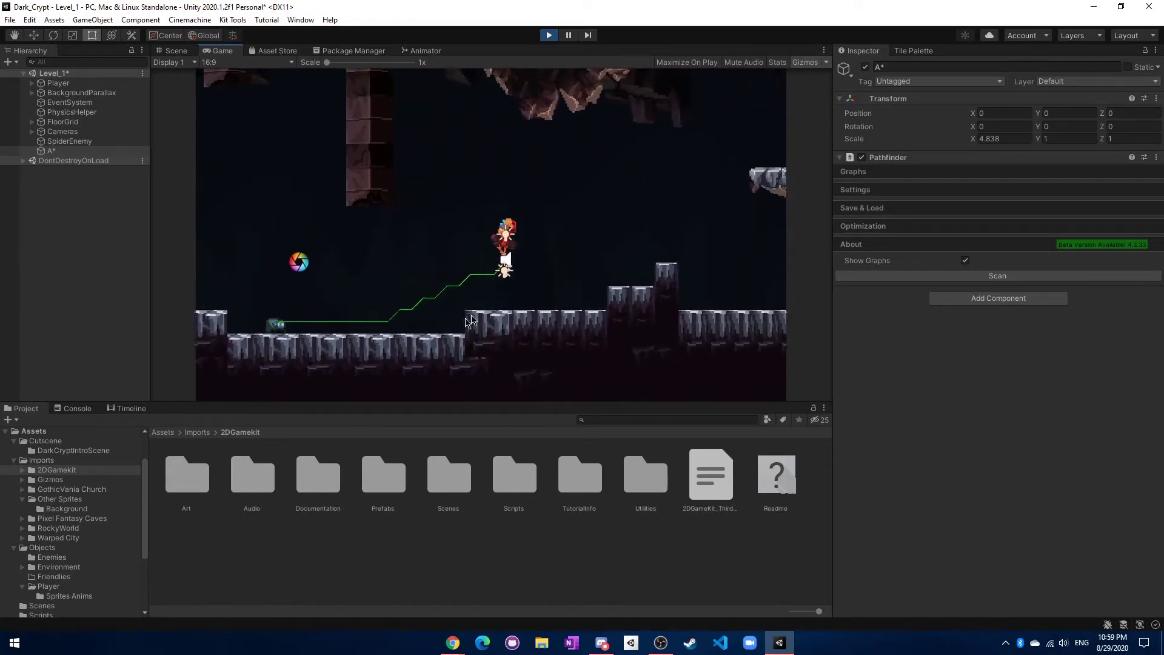
key(d)
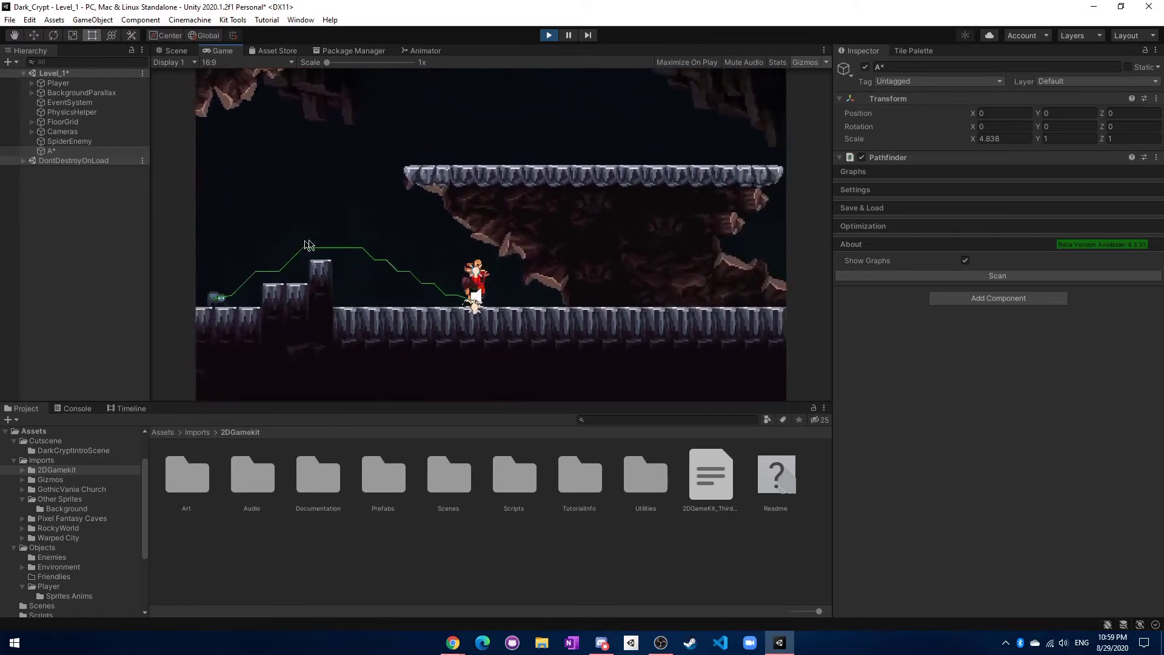
Lead the spider along the floor beneath the floating platform, jump the first pit, and turn back toward the level start
key(d)
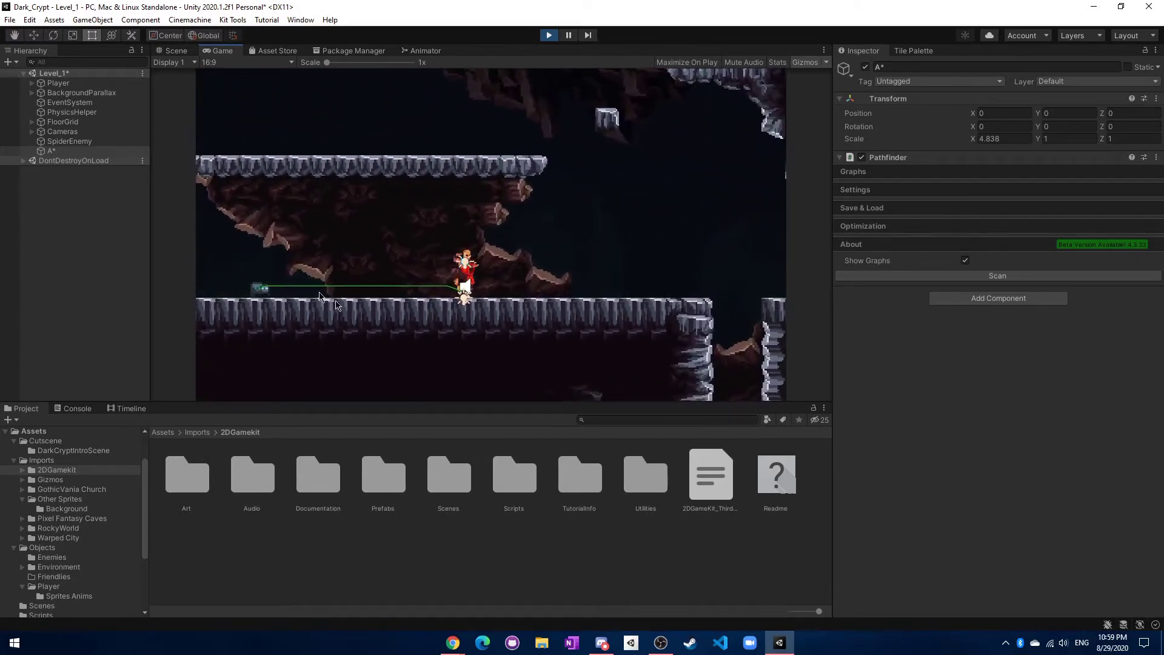
key(d)
key(d)
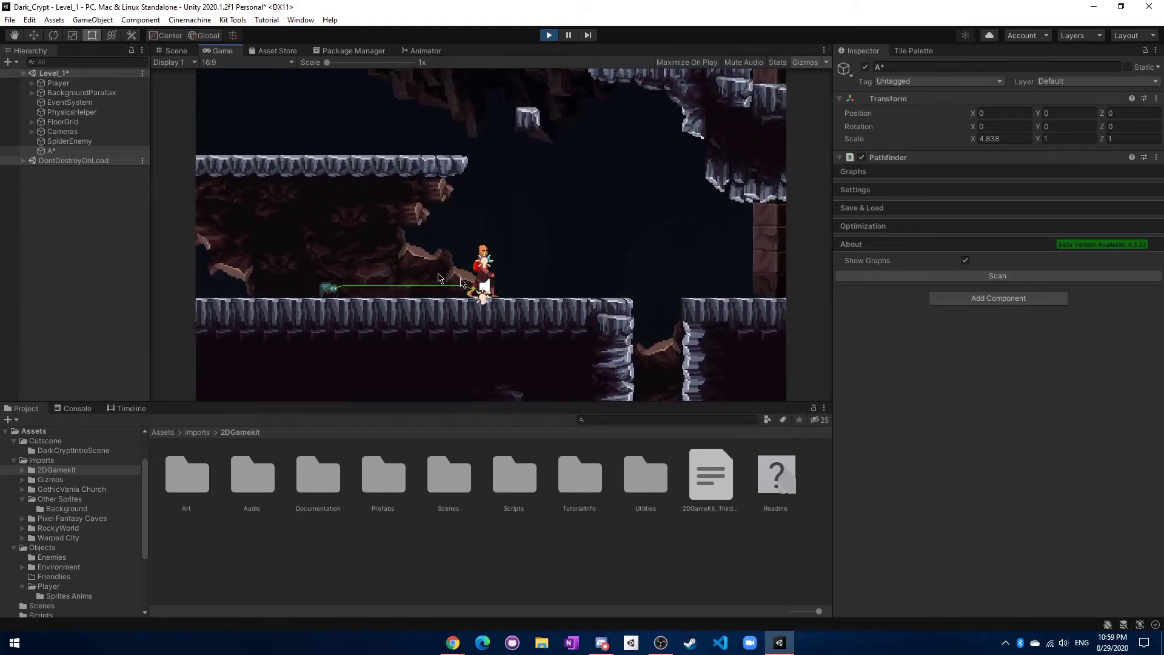
key(space)
key(a)
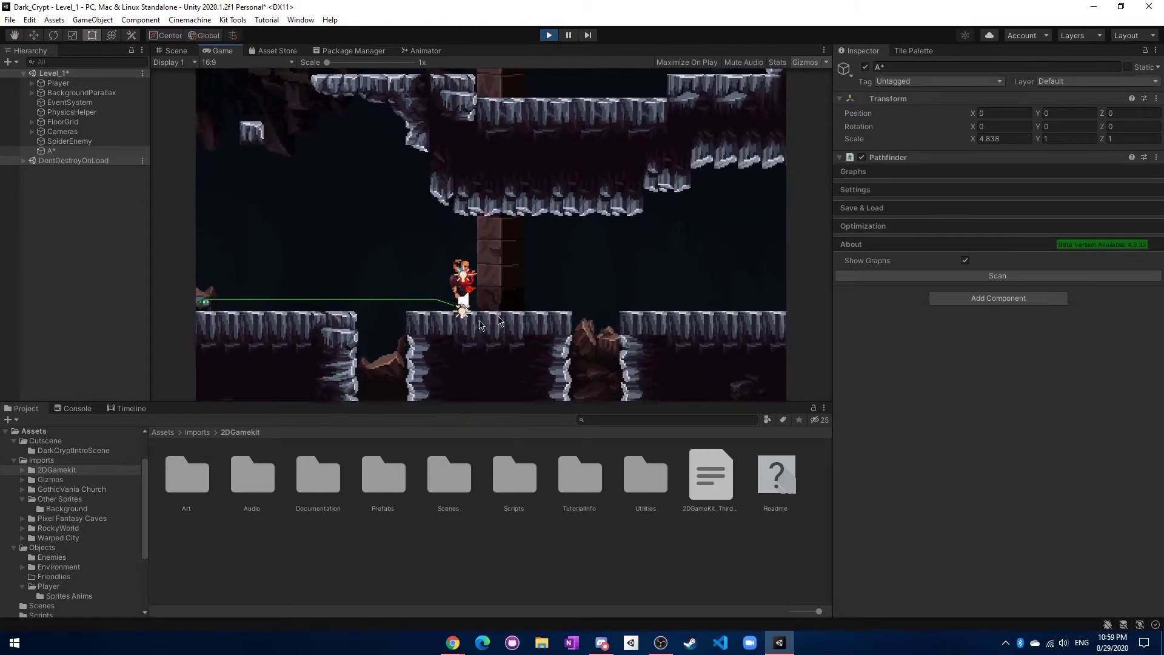
key(space)
key(d)
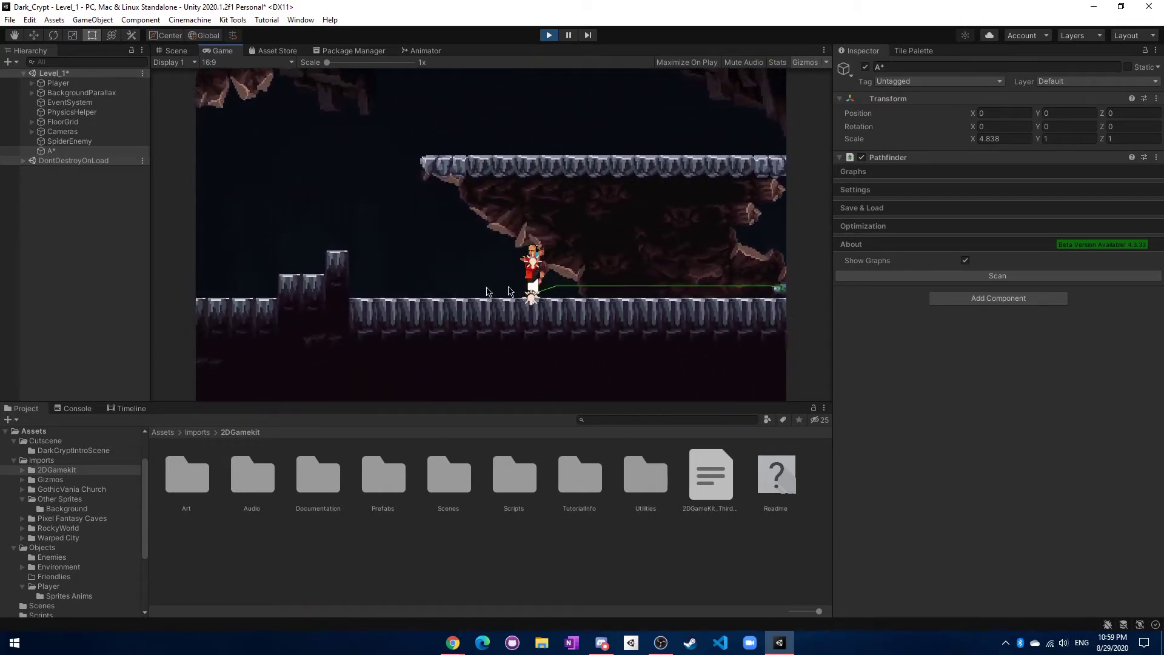
Run the player back over the stepped blocks to the single block near the start to test the spider's backward pursuit
key(a)
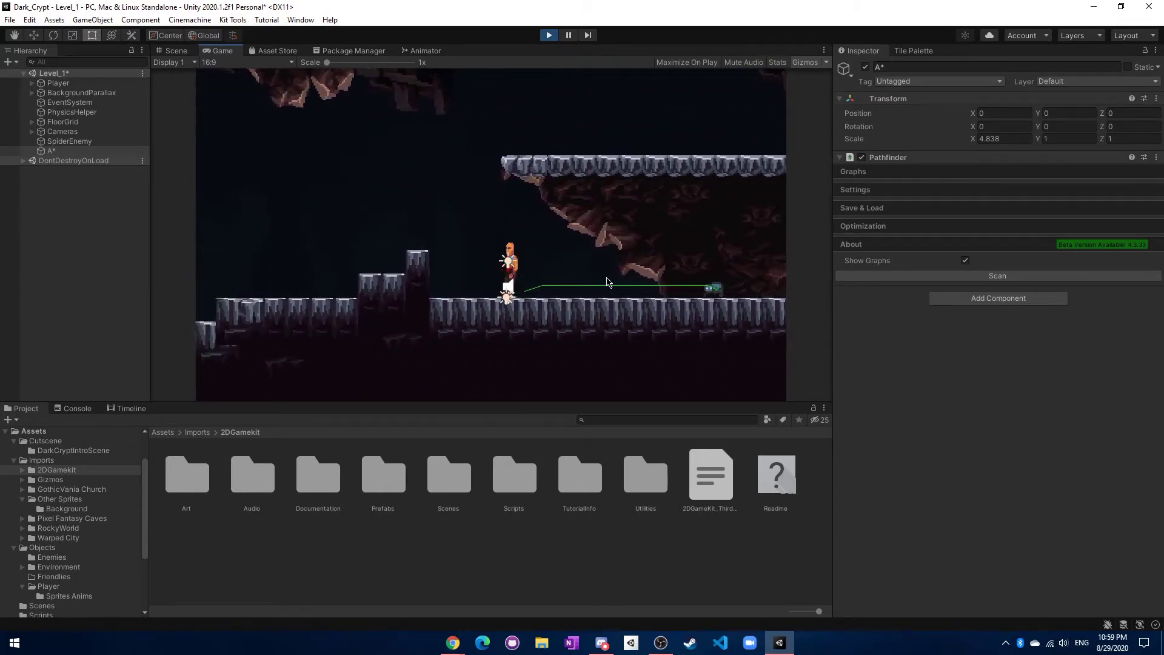
key(space)
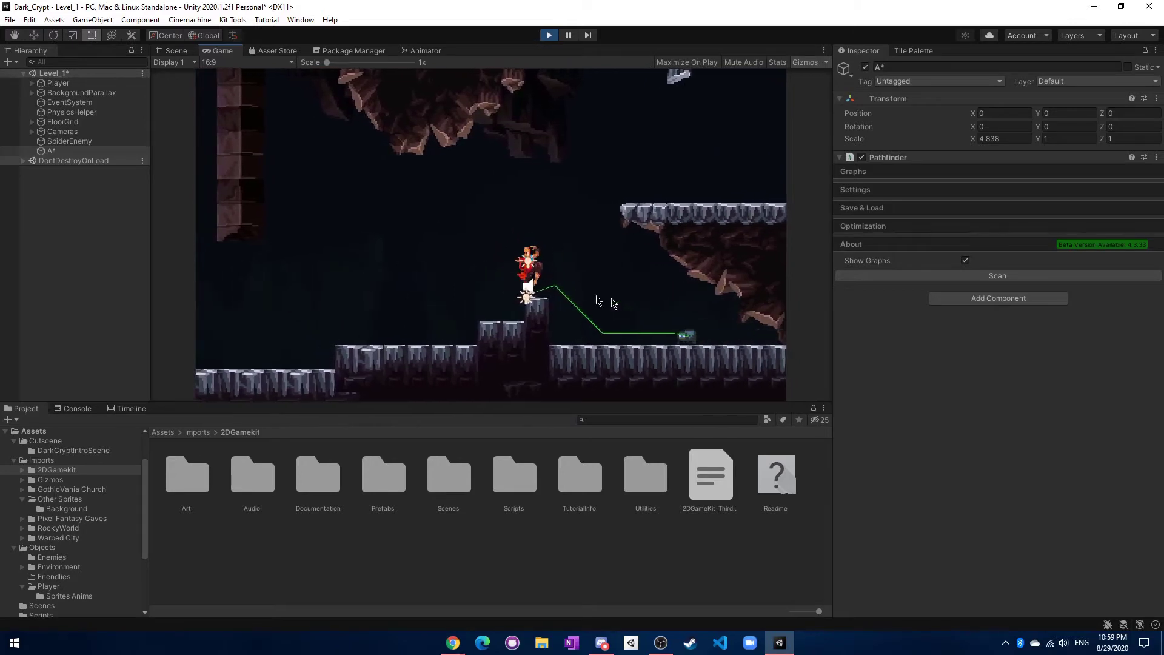
key(a)
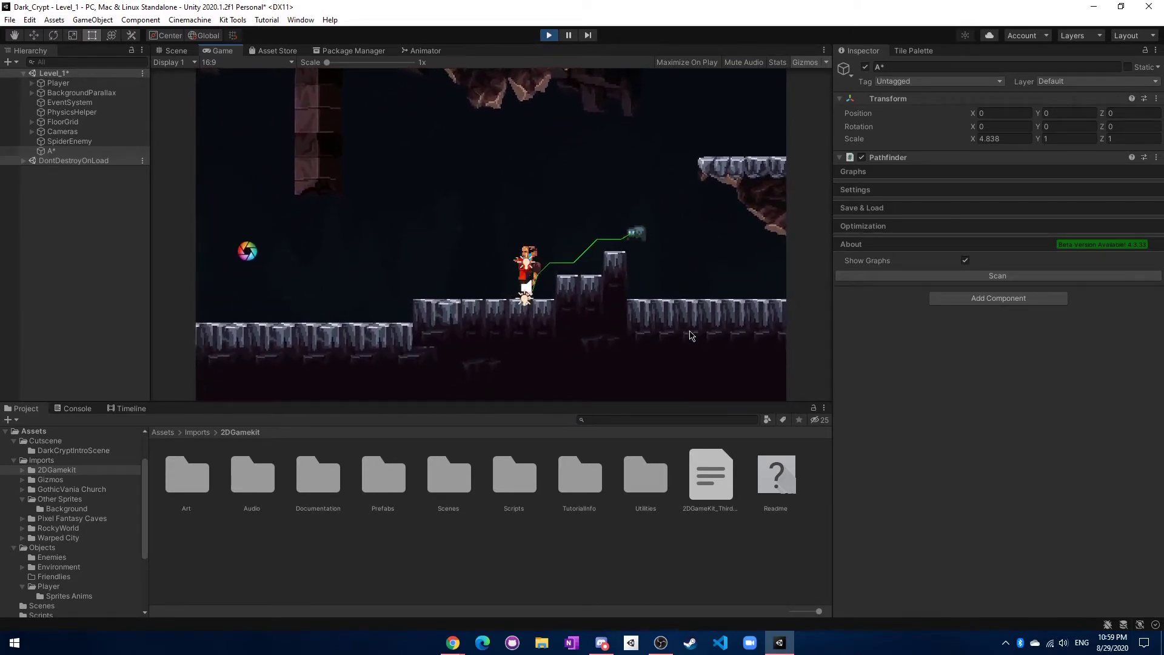
key(a)
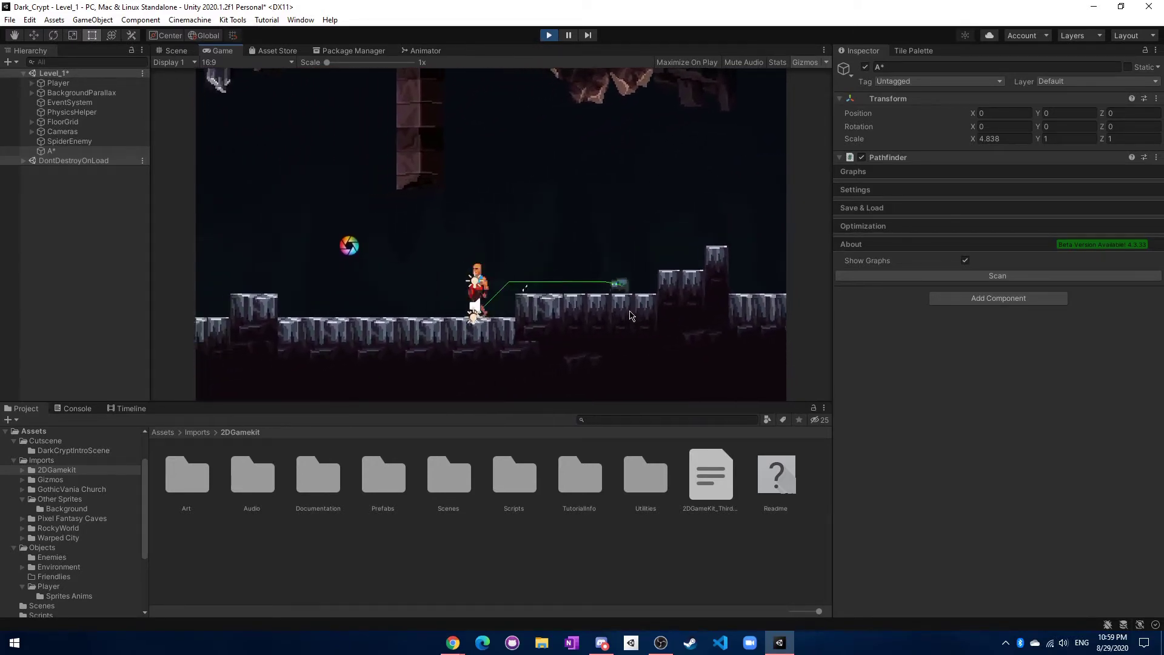
key(a)
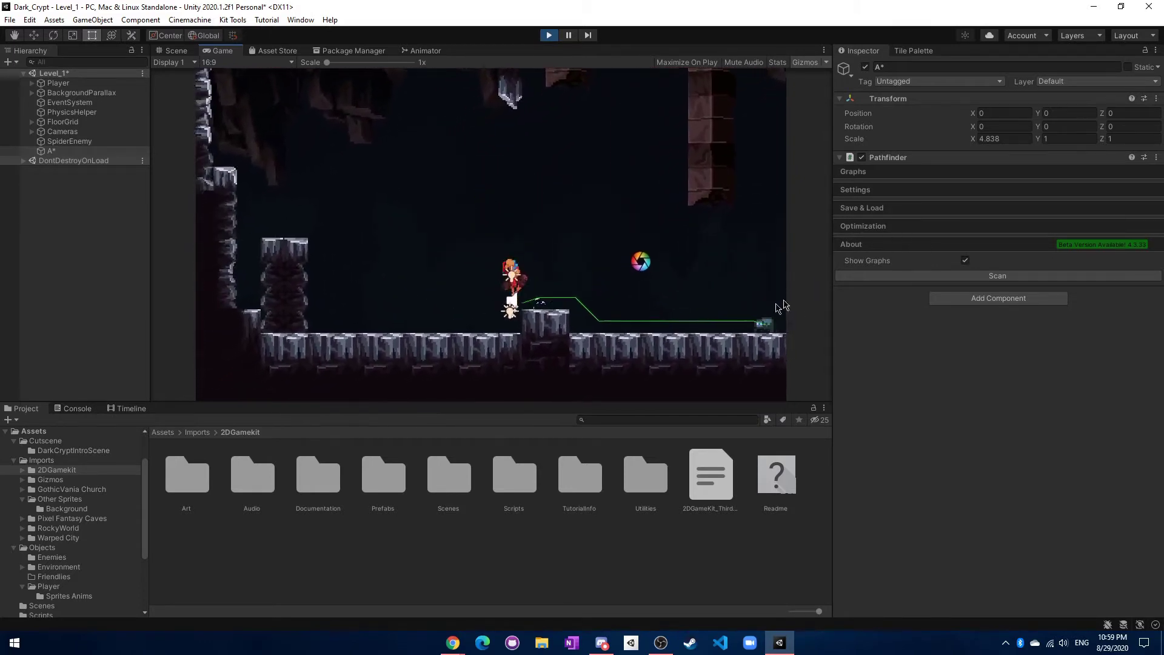
Dodge the spider near the level start and reverse direction past the single block to test its path recalculation
key(a)
key(space)
key(a)
key(space)
key(d)
key(space)
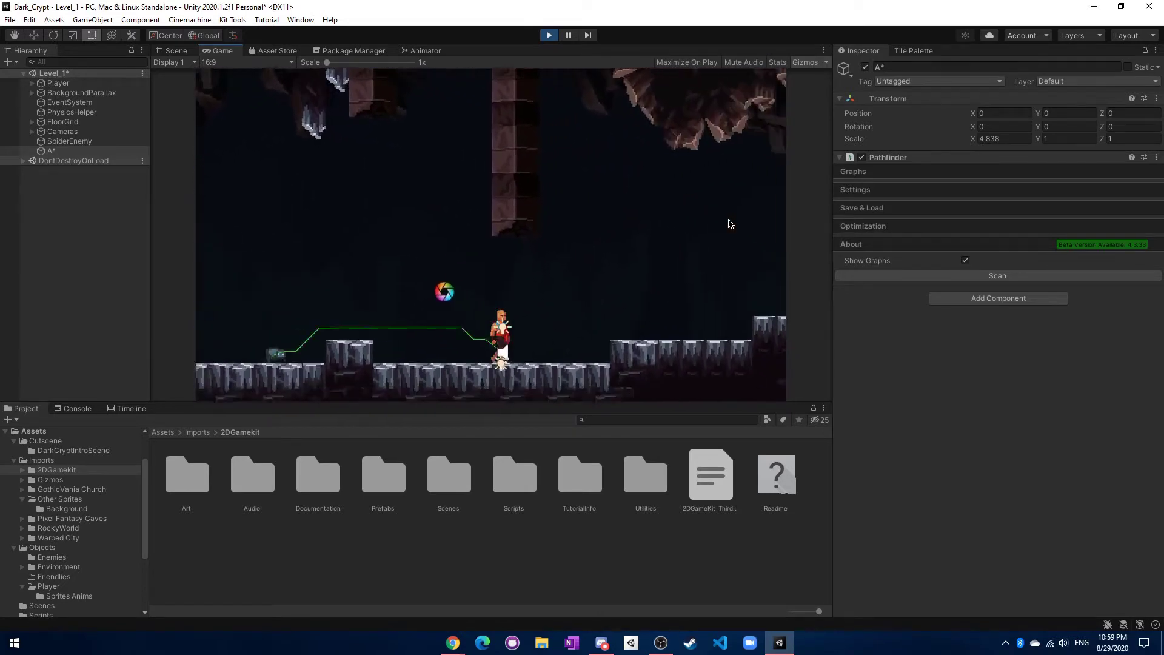
Jump the player forward over the stepped blocks again to test how the spider's path follows the uneven terrain
key(d)
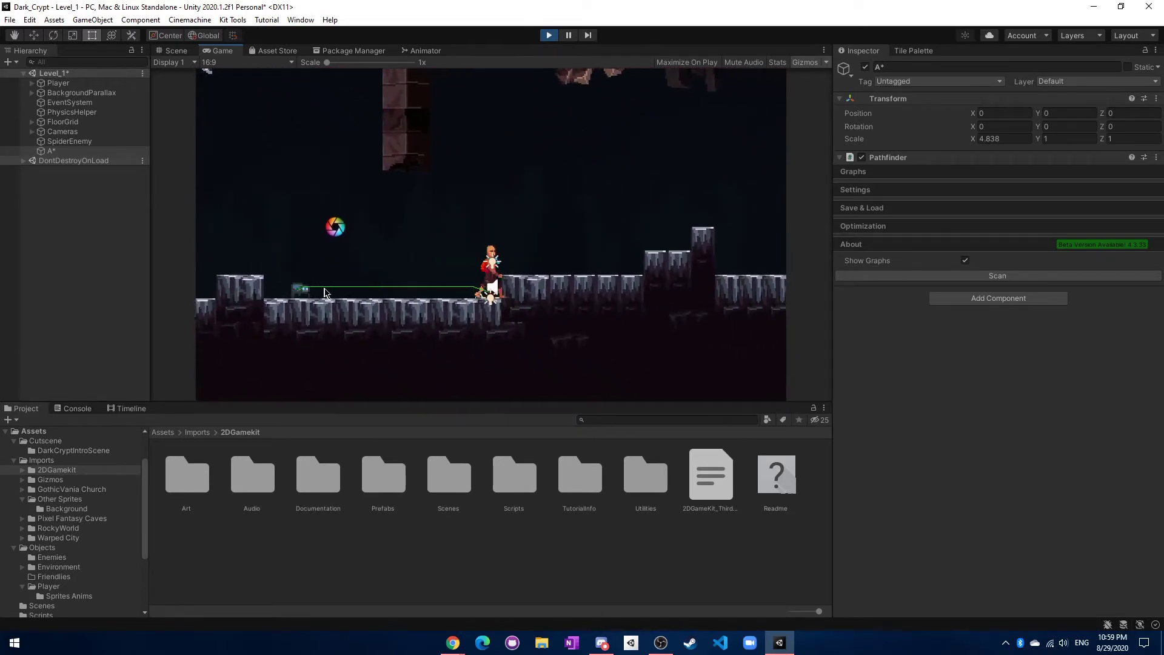
key(d)
key(space)
key(d)
key(space)
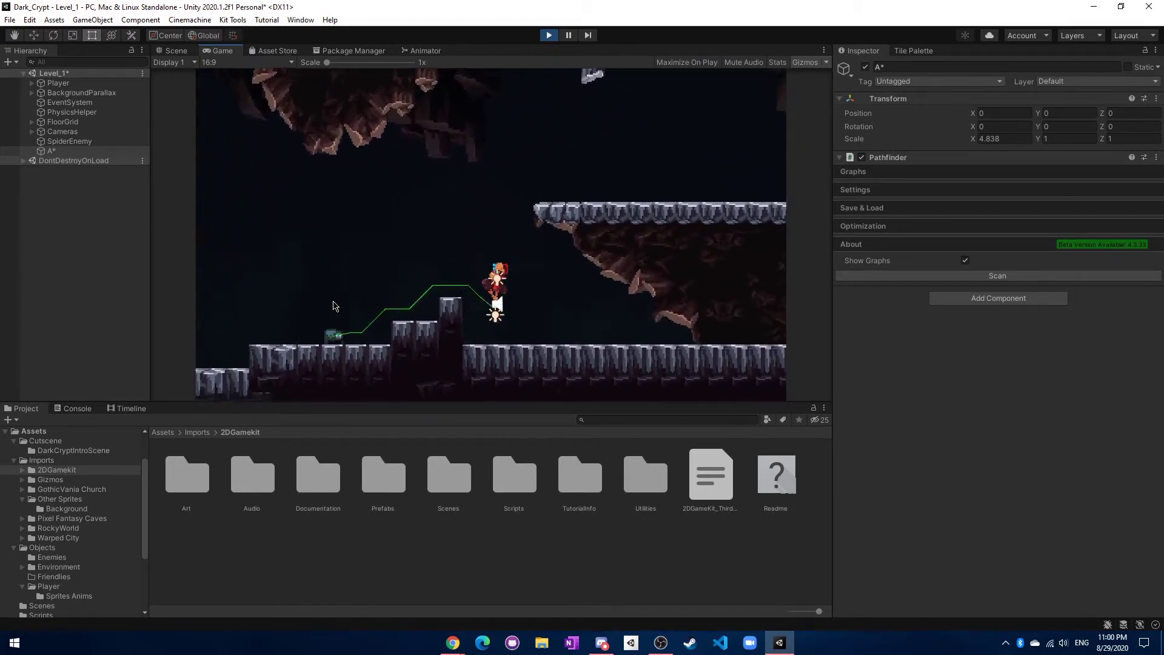
Run and jump the player repeatedly beneath the floating platform to test the spider's chase at close range
key(d)
key(d)
key(space)
key(space)
key(d)
key(d)
key(space)
key(d)
key(space)
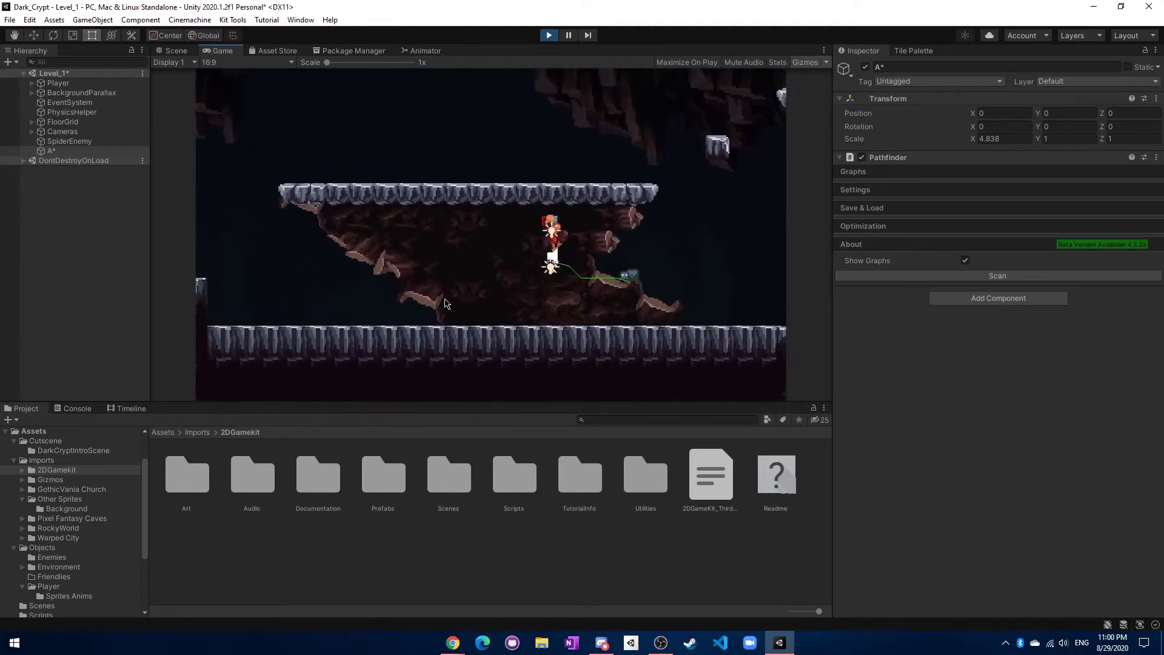